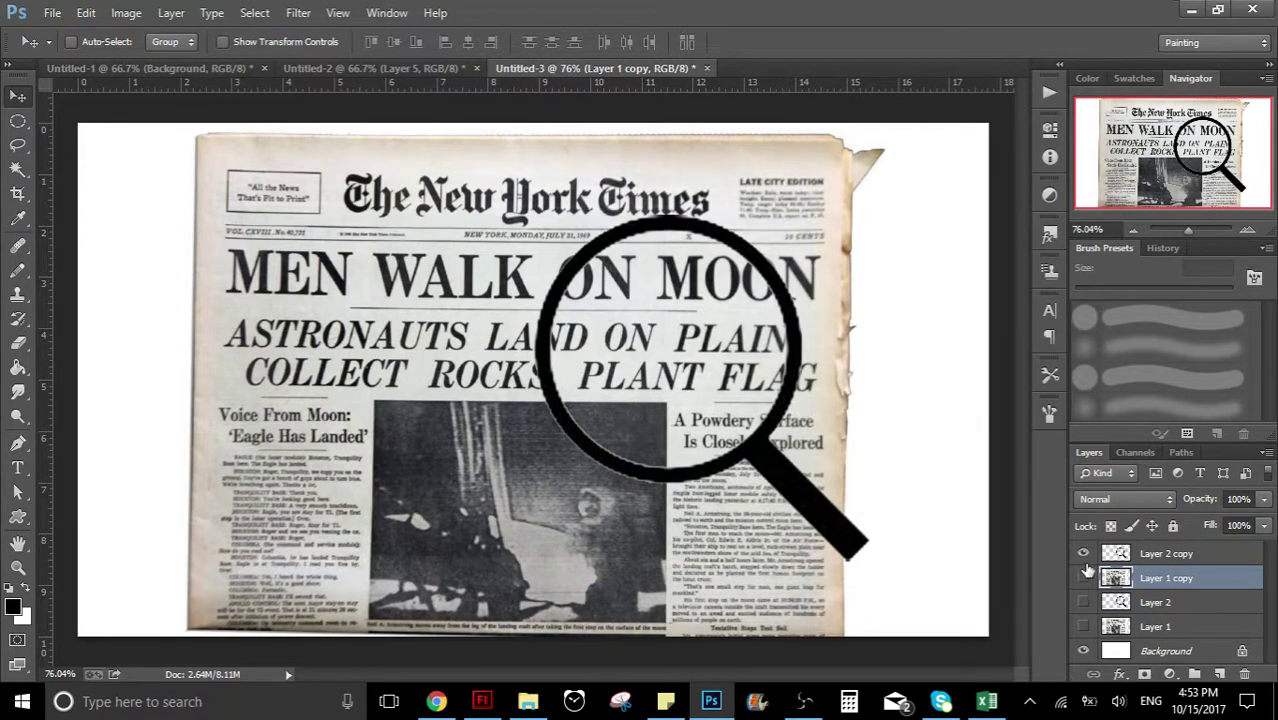
Hide the magnifier layer and nudge the newspaper copy slightly right and up
drag(1083, 553, 1083, 578)
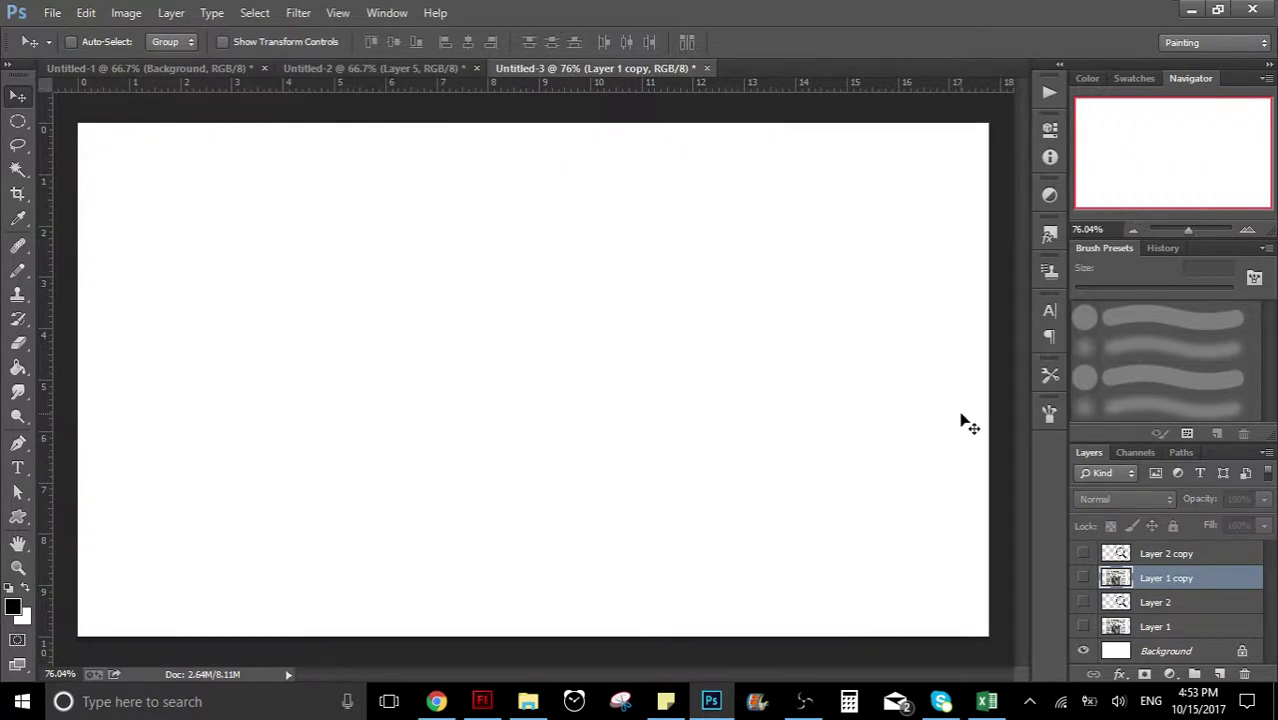
click(1083, 578)
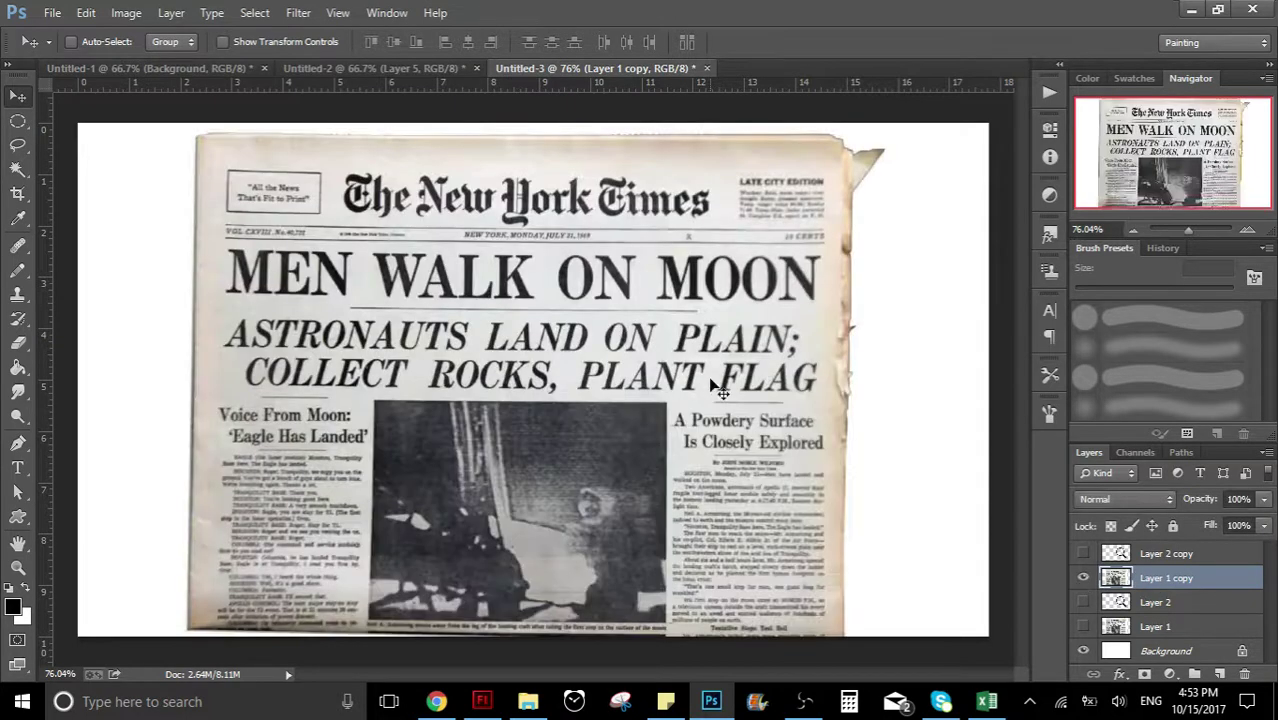
mouse_move(699, 468)
mouse_down()
mouse_move(703, 452)
mouse_move(712, 470)
mouse_up()
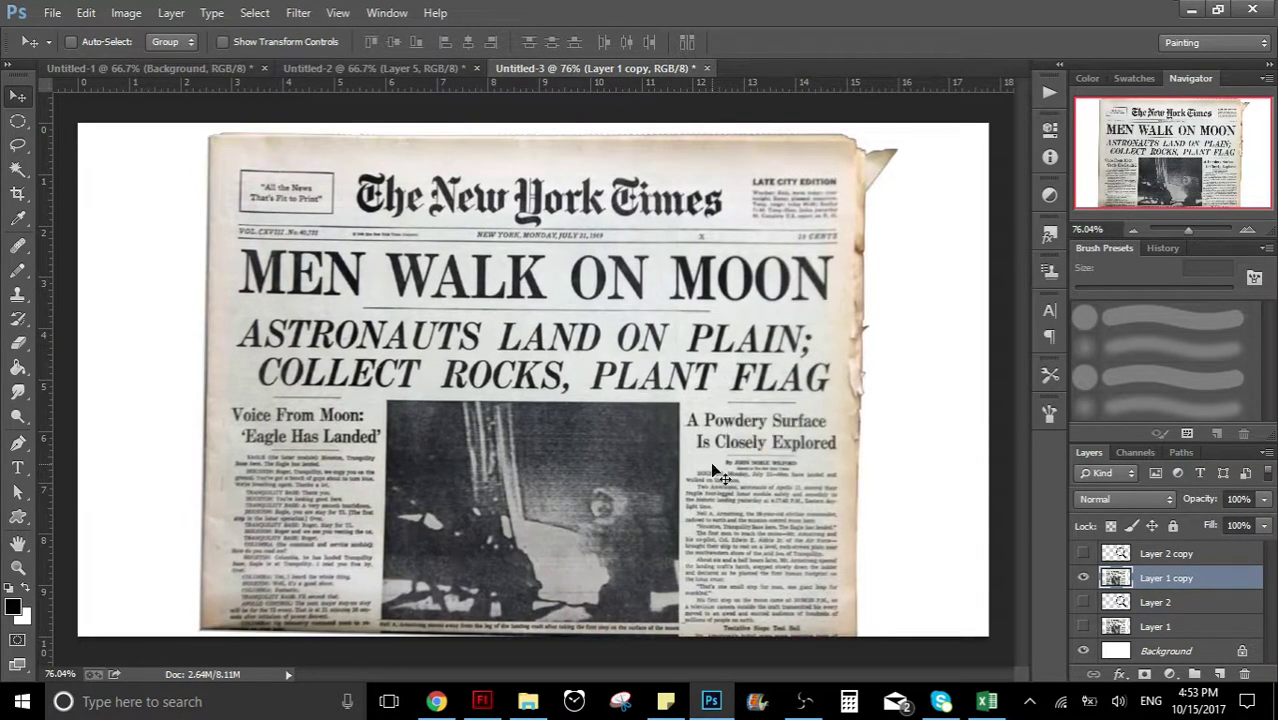
key(Up)
key(Up)
key(Up)
key(Up)
key(Up)
key(Up)
key(Right)
key(Right)
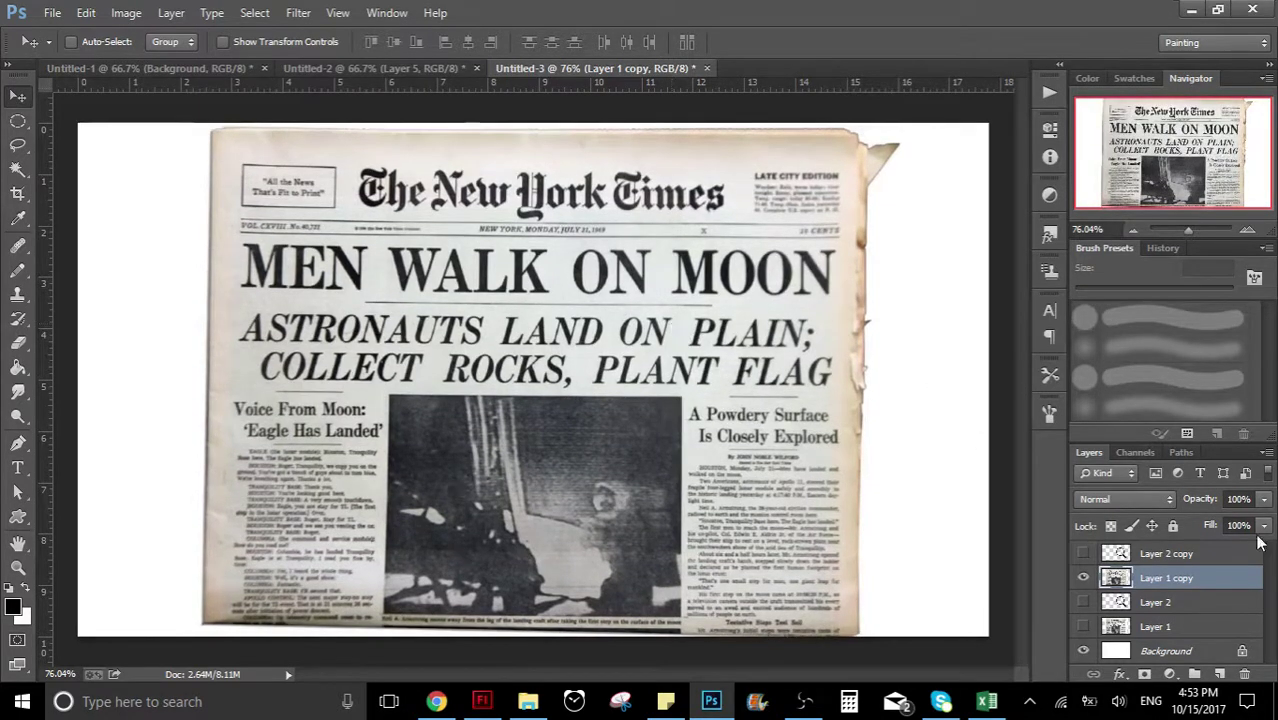
Show Layer 2 copy and move the magnifier until its lens circles MOON at the headline's end
click(1183, 555)
click(1083, 553)
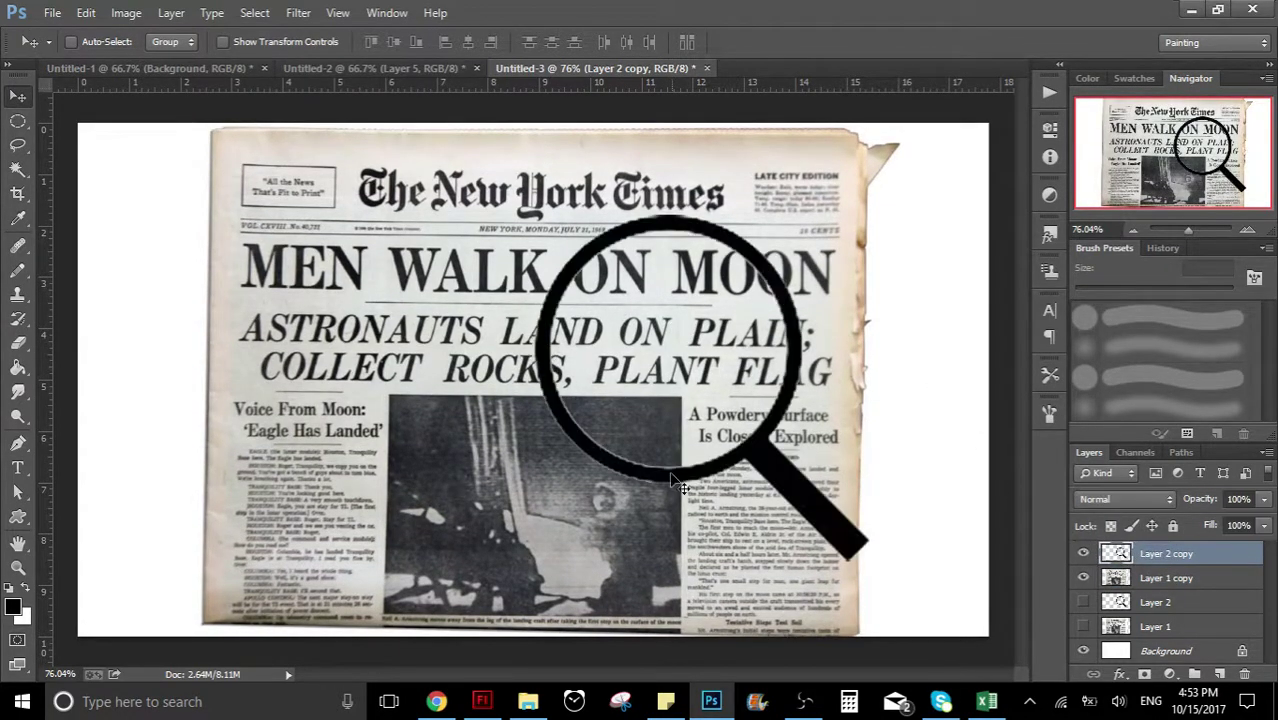
drag(669, 471, 985, 522)
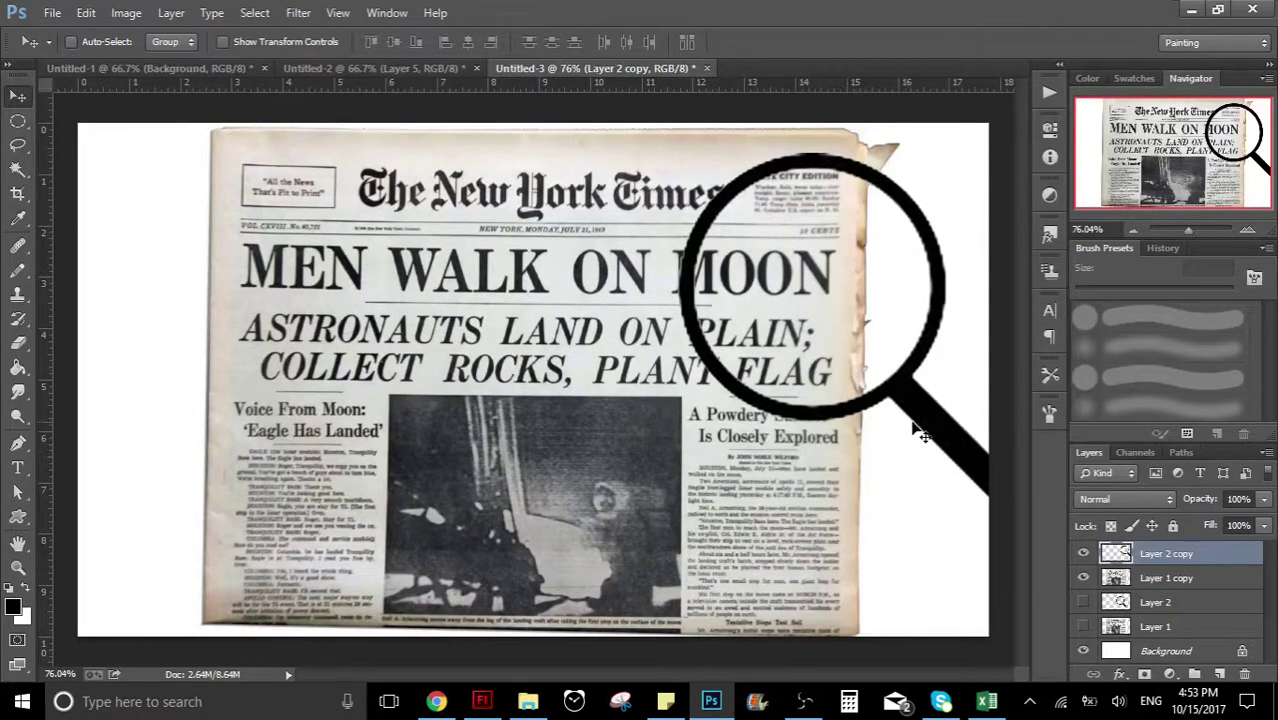
drag(932, 422, 632, 445)
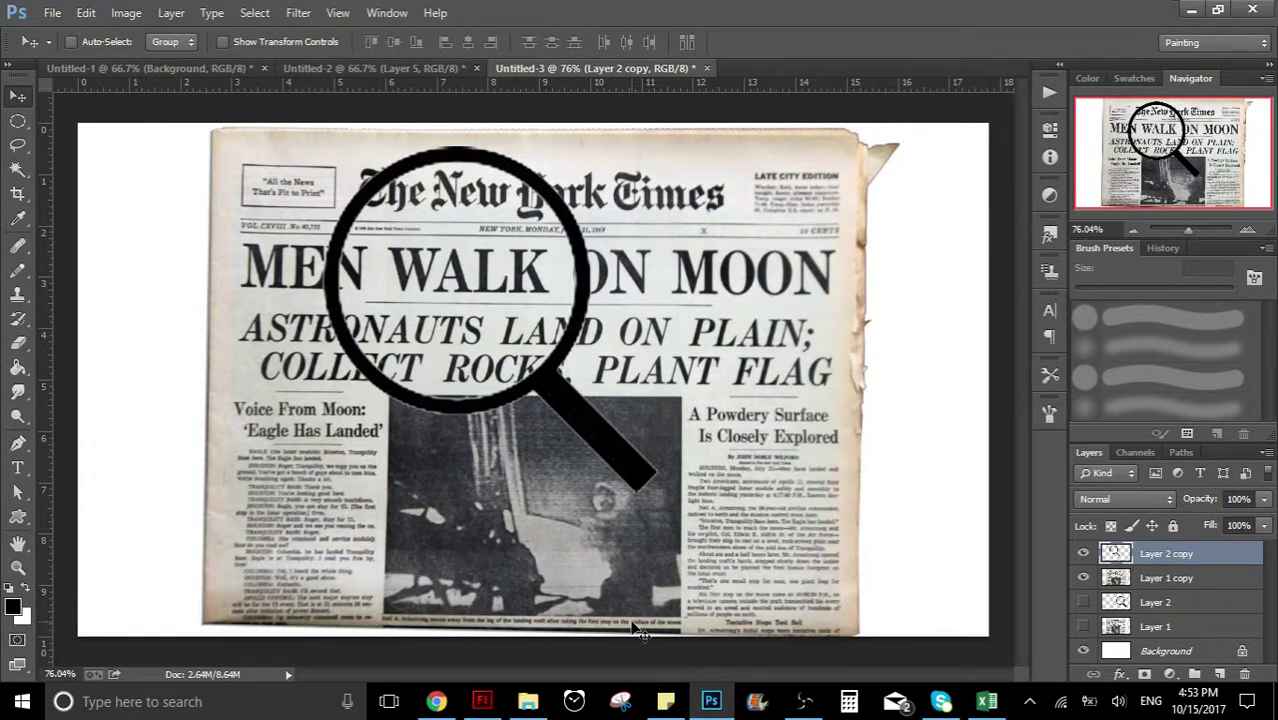
drag(580, 375, 870, 361)
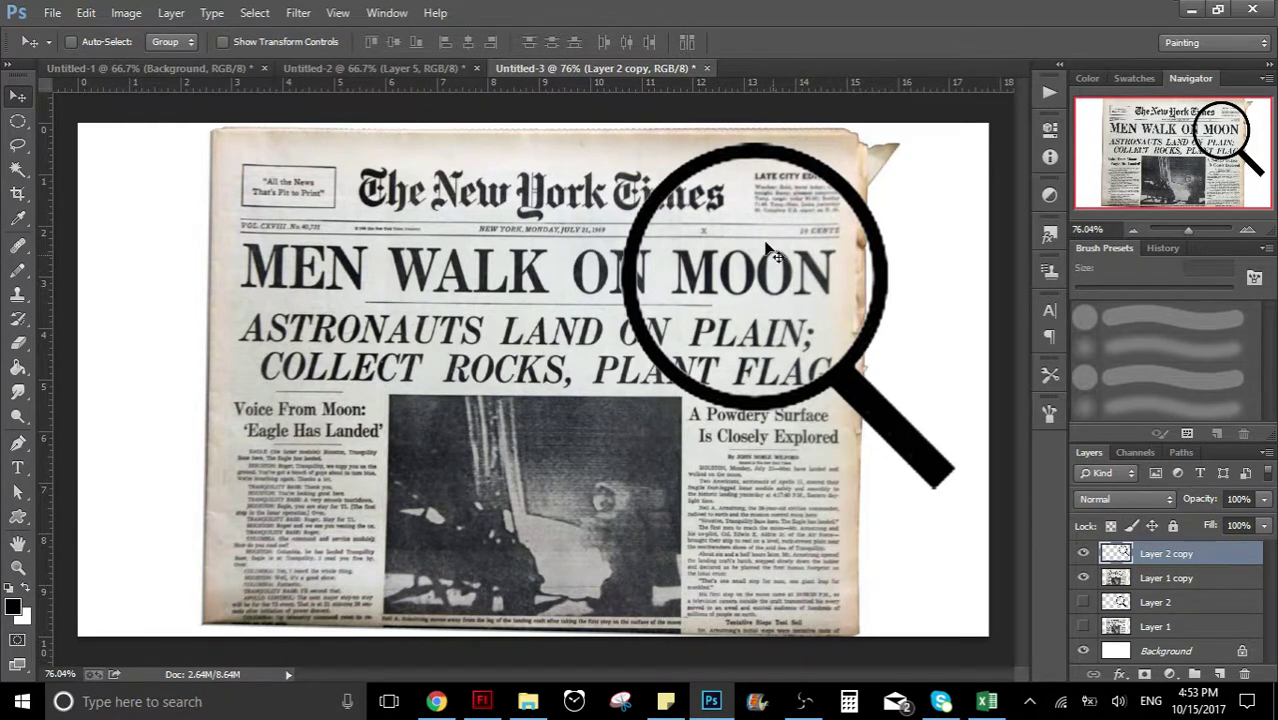
key(Up)
key(Up)
key(Up)
key(Up)
key(Up)
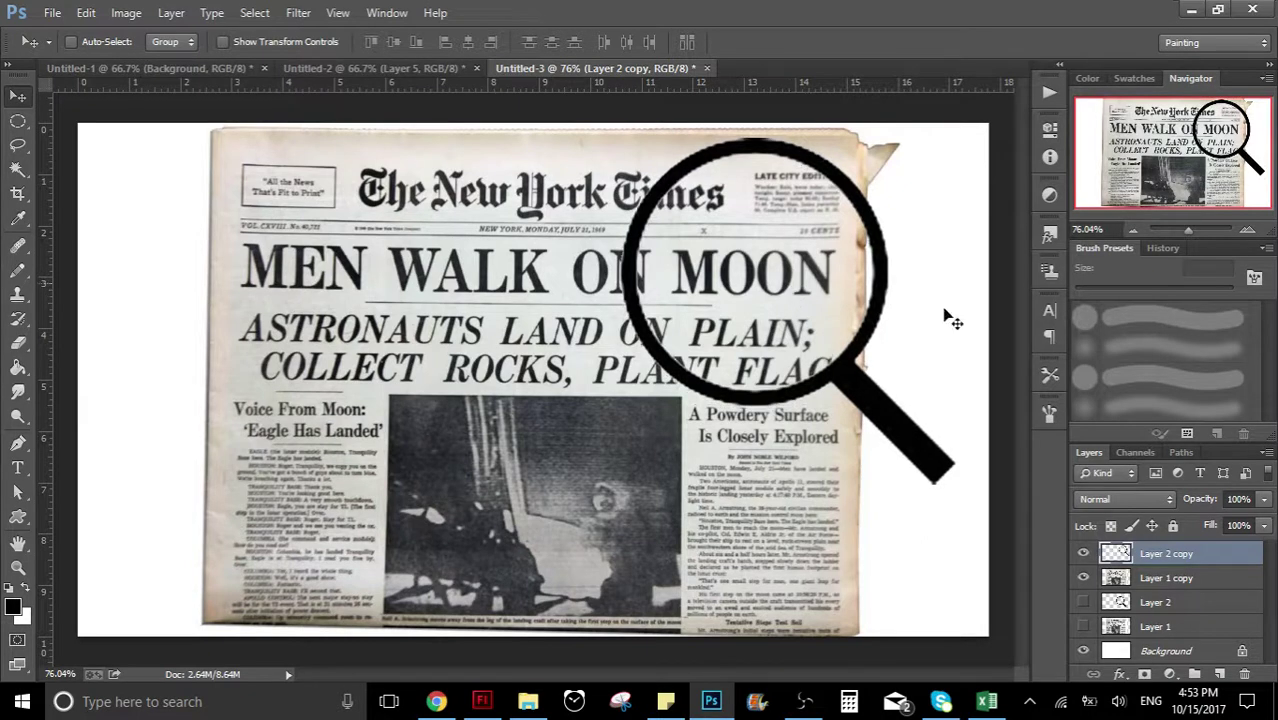
Select the newspaper layer, leaving both the newspaper and magnifier visible
click(1188, 579)
click(1083, 553)
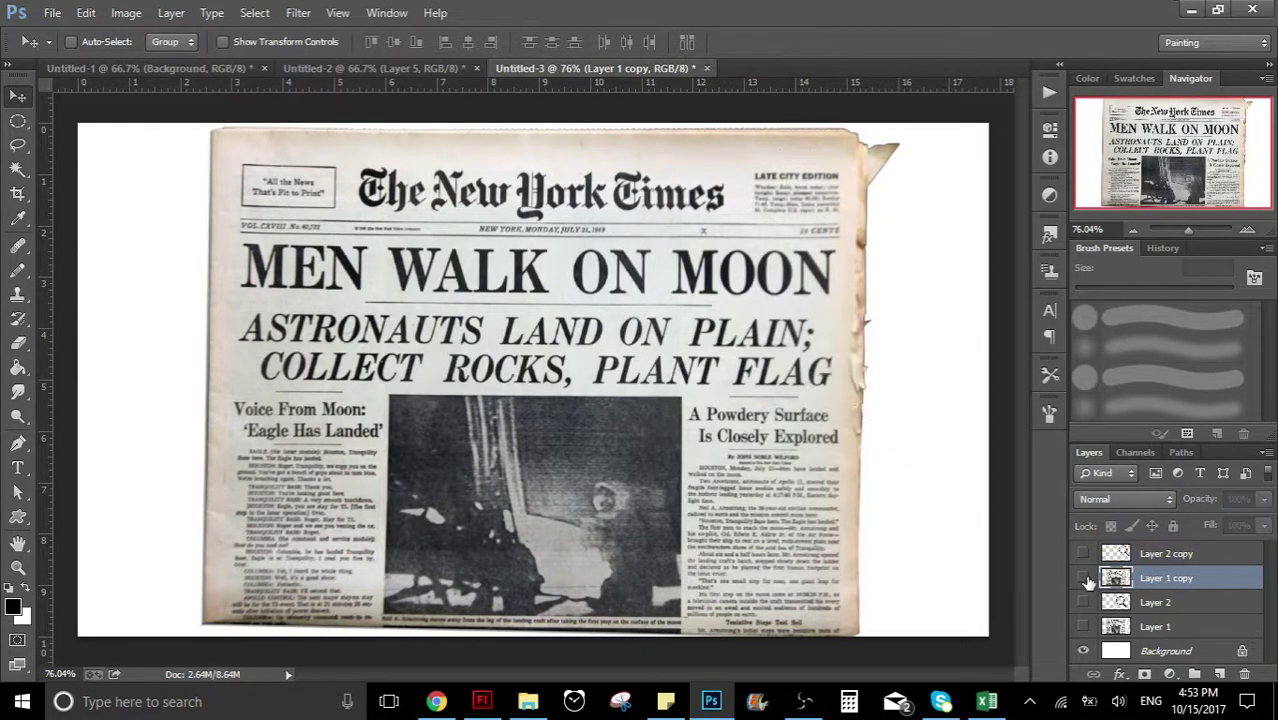
click(1083, 578)
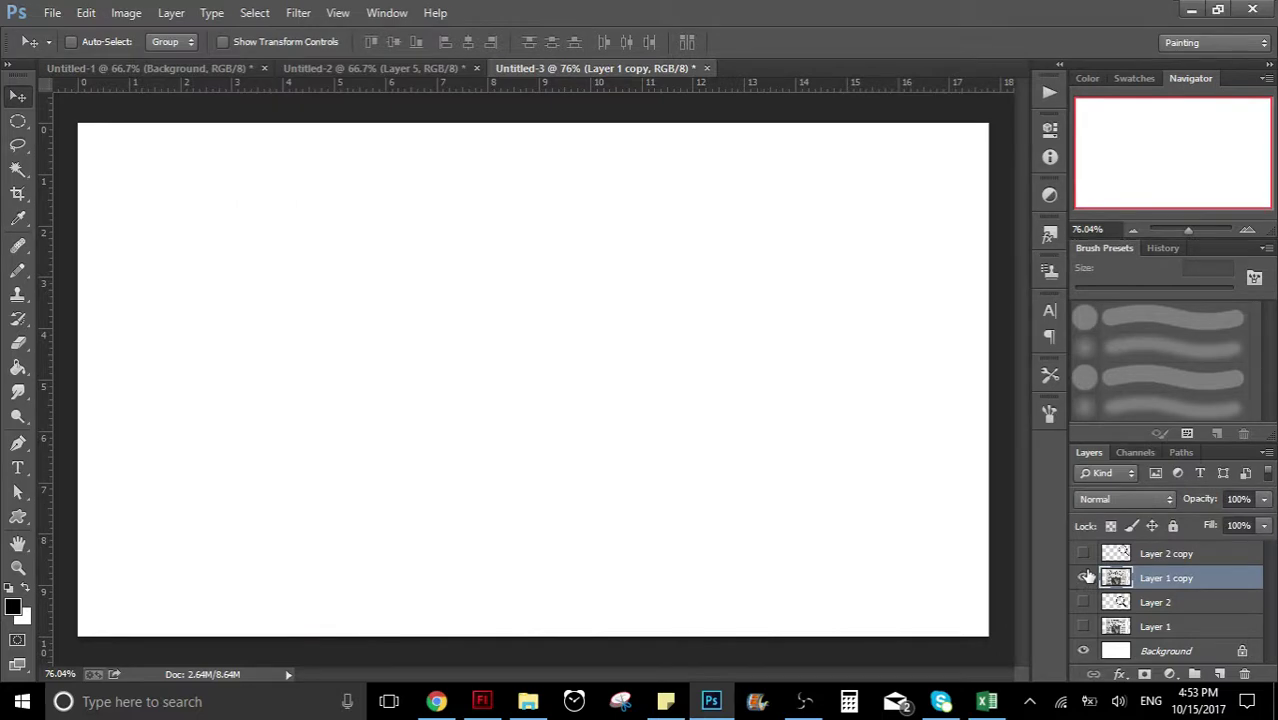
click(1083, 578)
click(1083, 553)
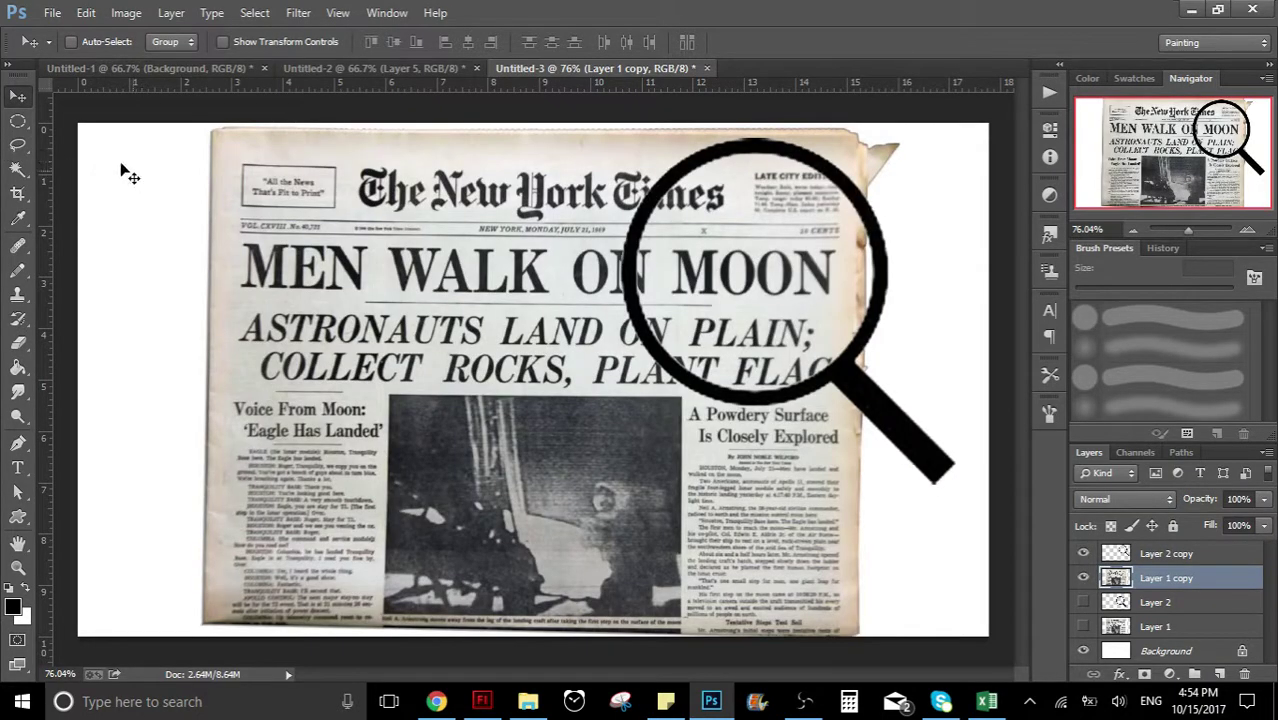
Draw a circular elliptical selection over the magnifier's lens around MOON
click(18, 121)
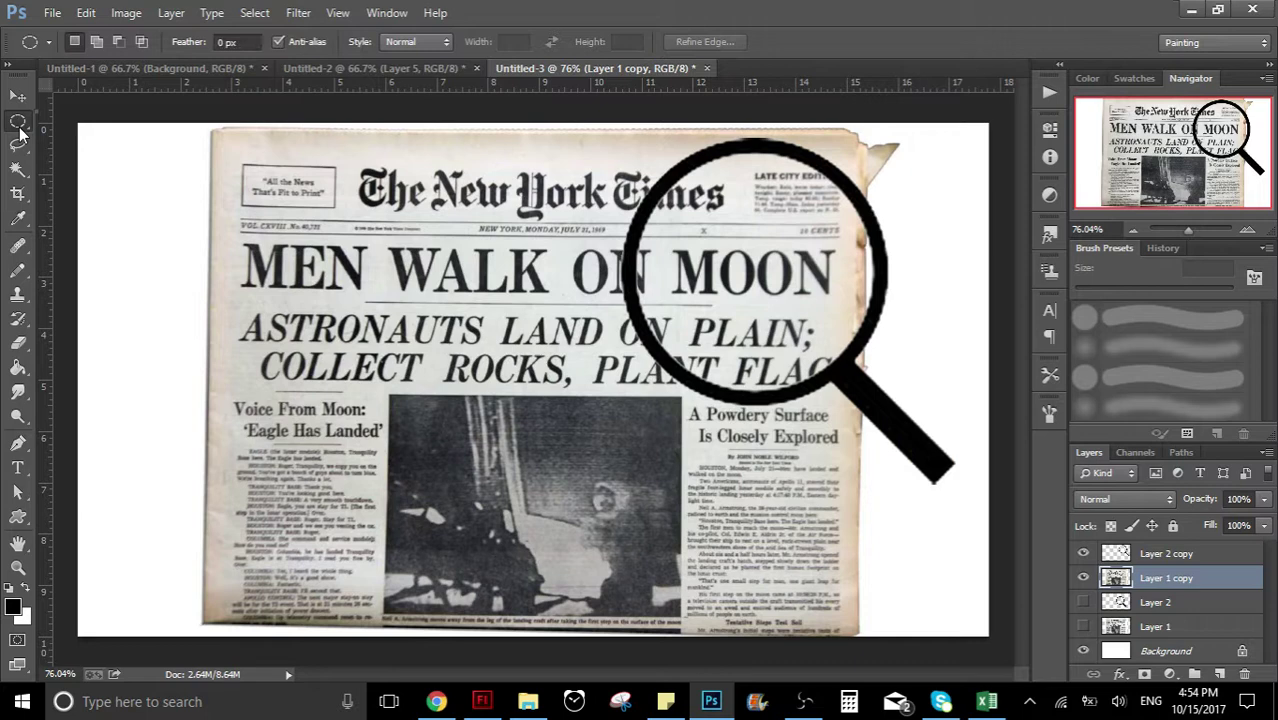
key(shift+m)
drag(51, 134, 572, 442)
click(572, 442)
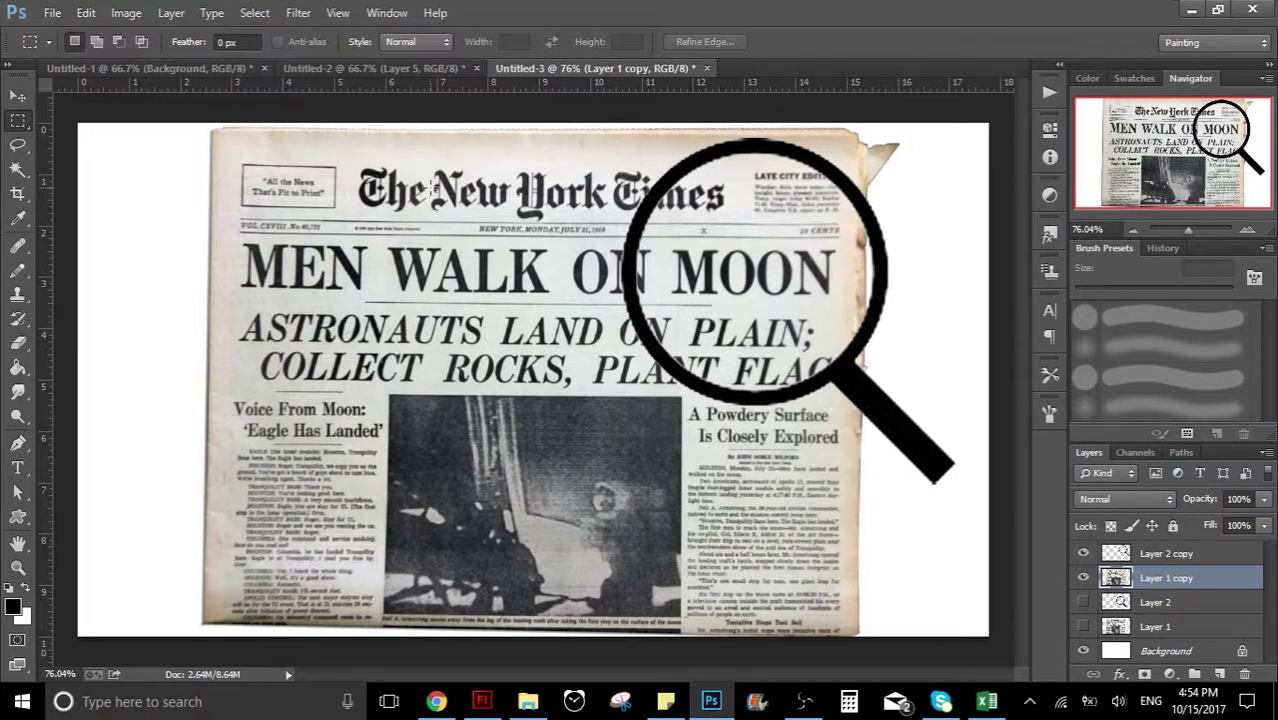
click(522, 393)
drag(19, 124, 70, 137)
drag(753, 271, 876, 412)
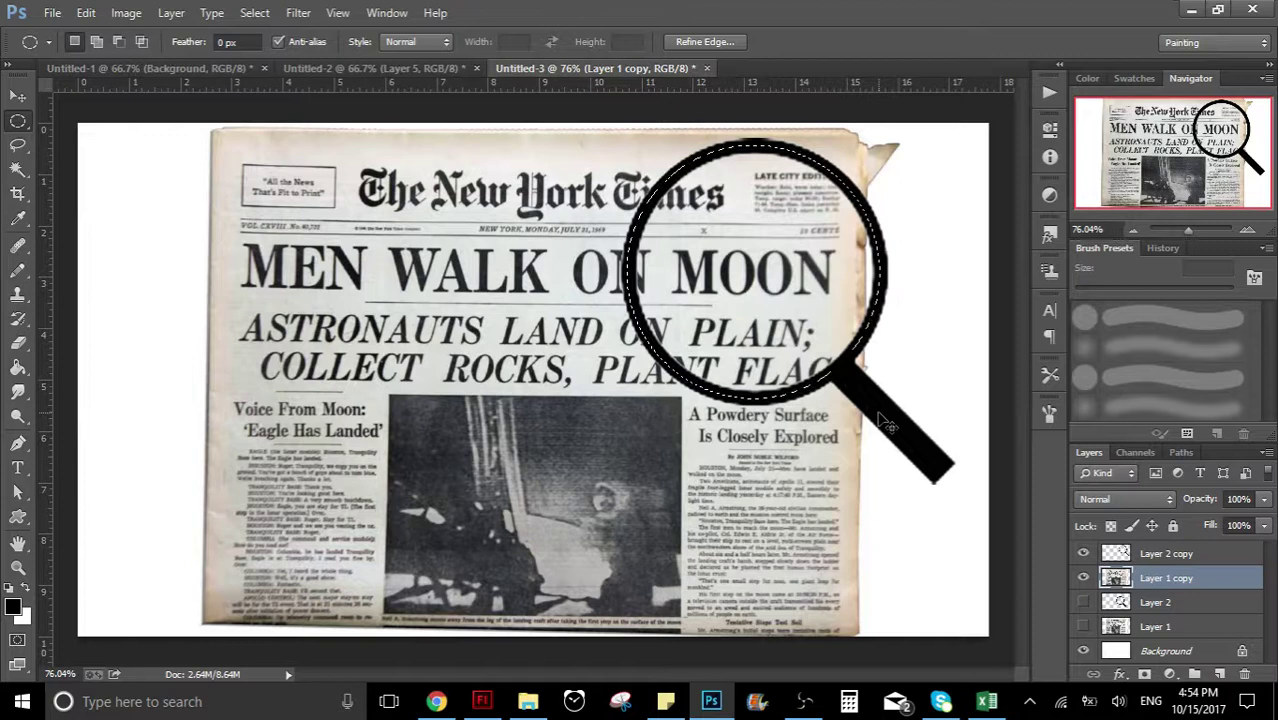
Copy the circled MOON area onto a new Layer 3 and view it alone
key(ctrl+j)
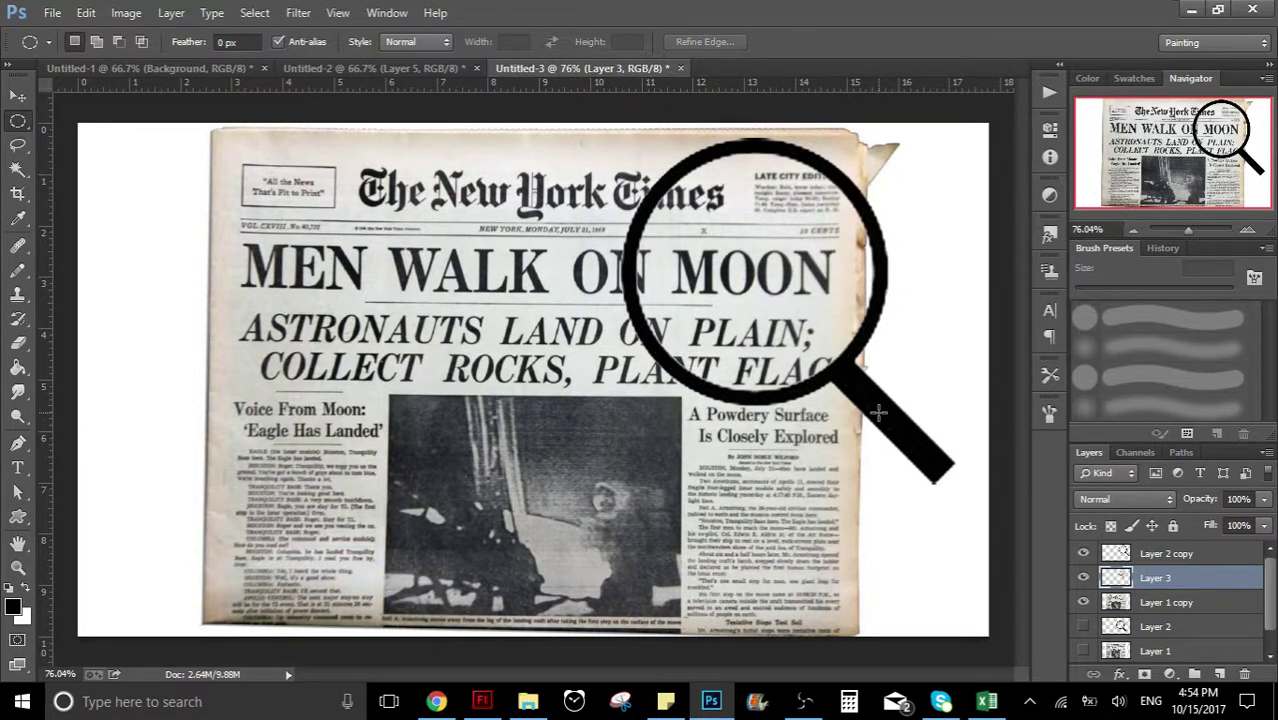
click(1083, 578)
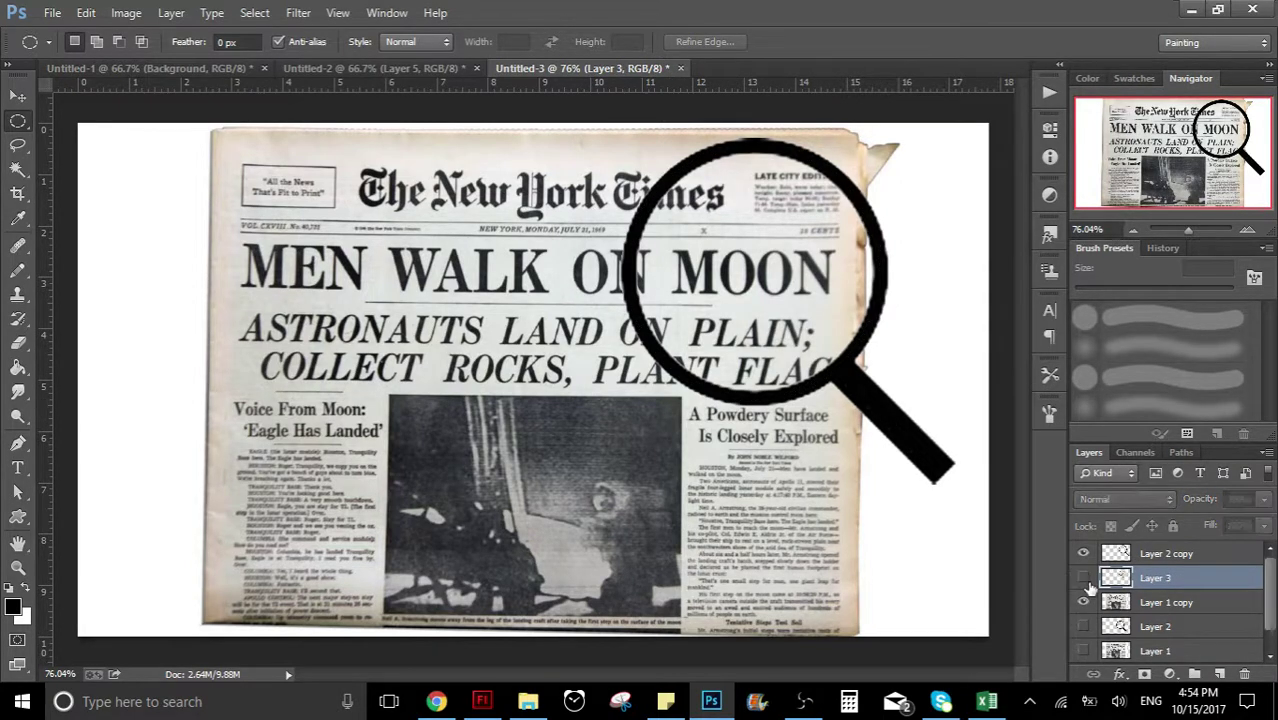
click(1083, 553)
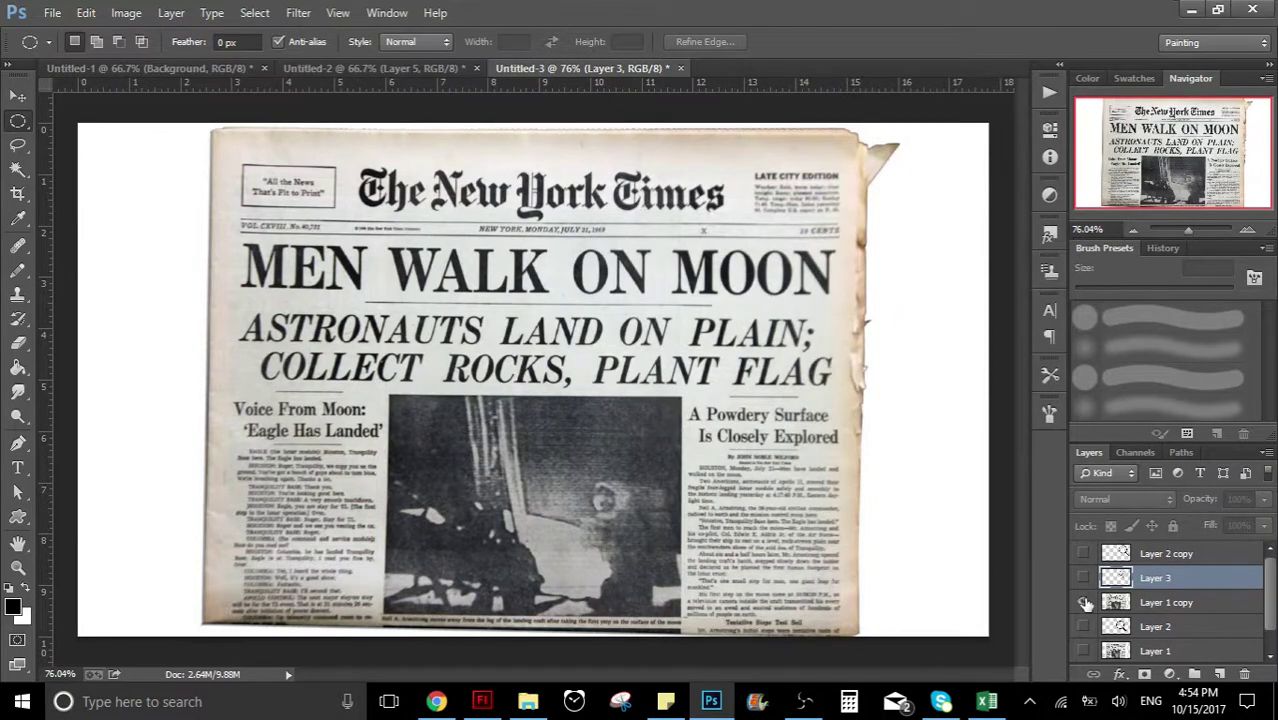
click(1083, 601)
click(1084, 578)
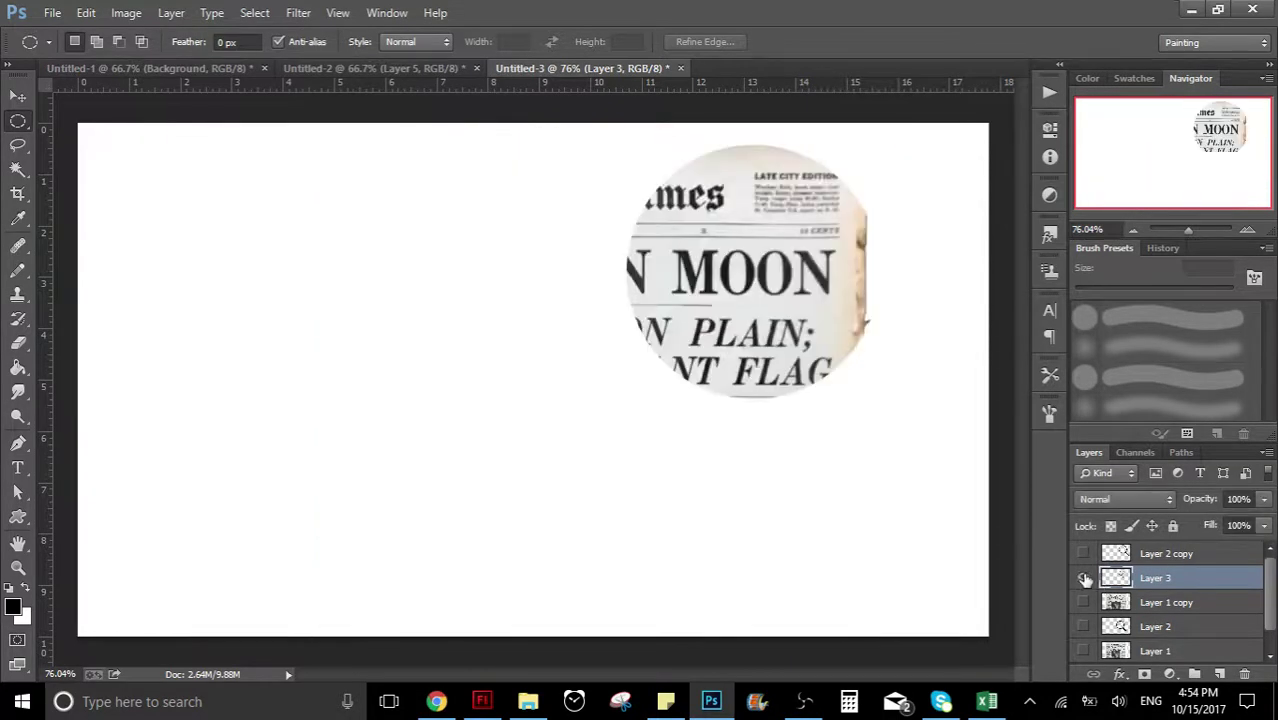
click(1084, 578)
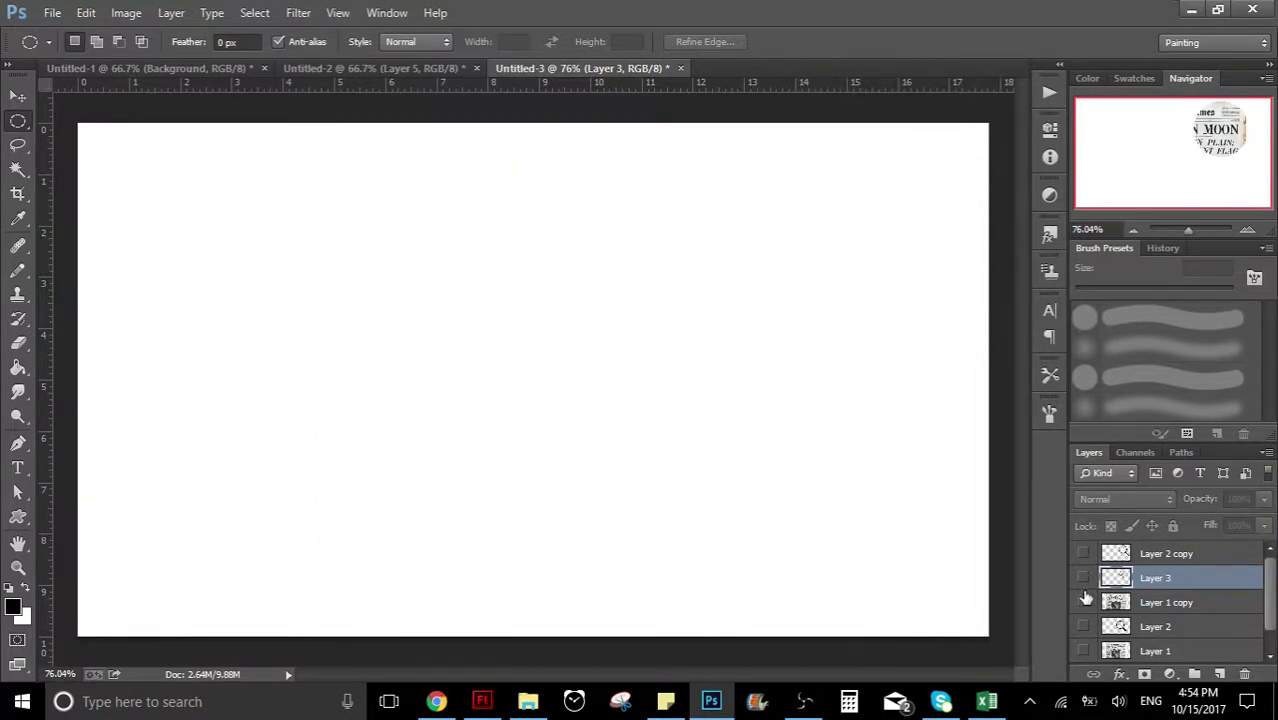
Show Layer 3, the black magnifier and the full newspaper together
click(1084, 600)
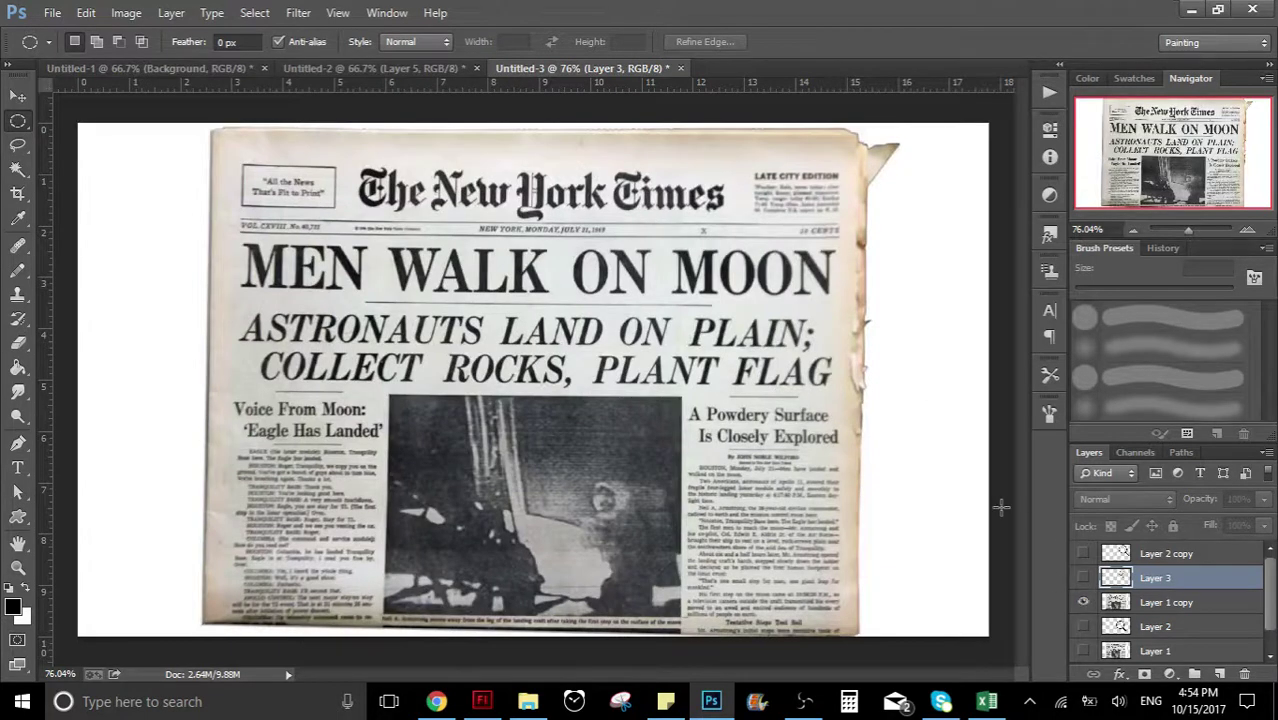
click(1084, 601)
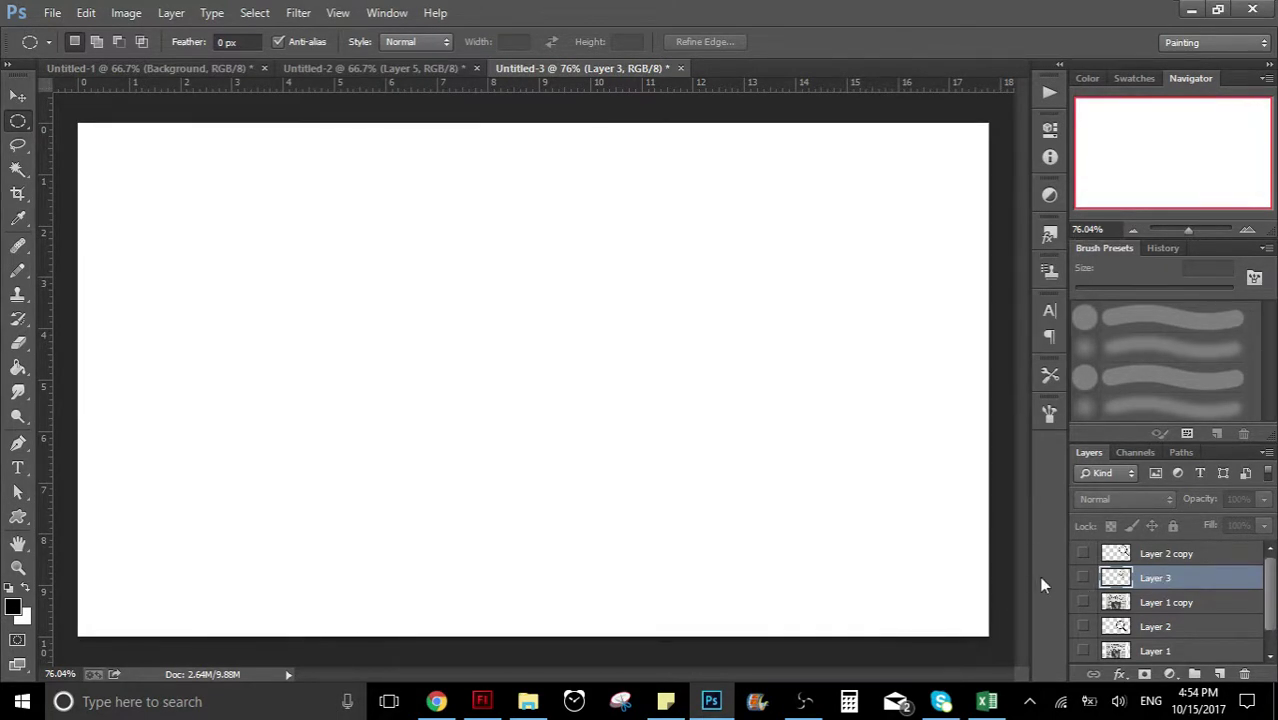
click(1084, 580)
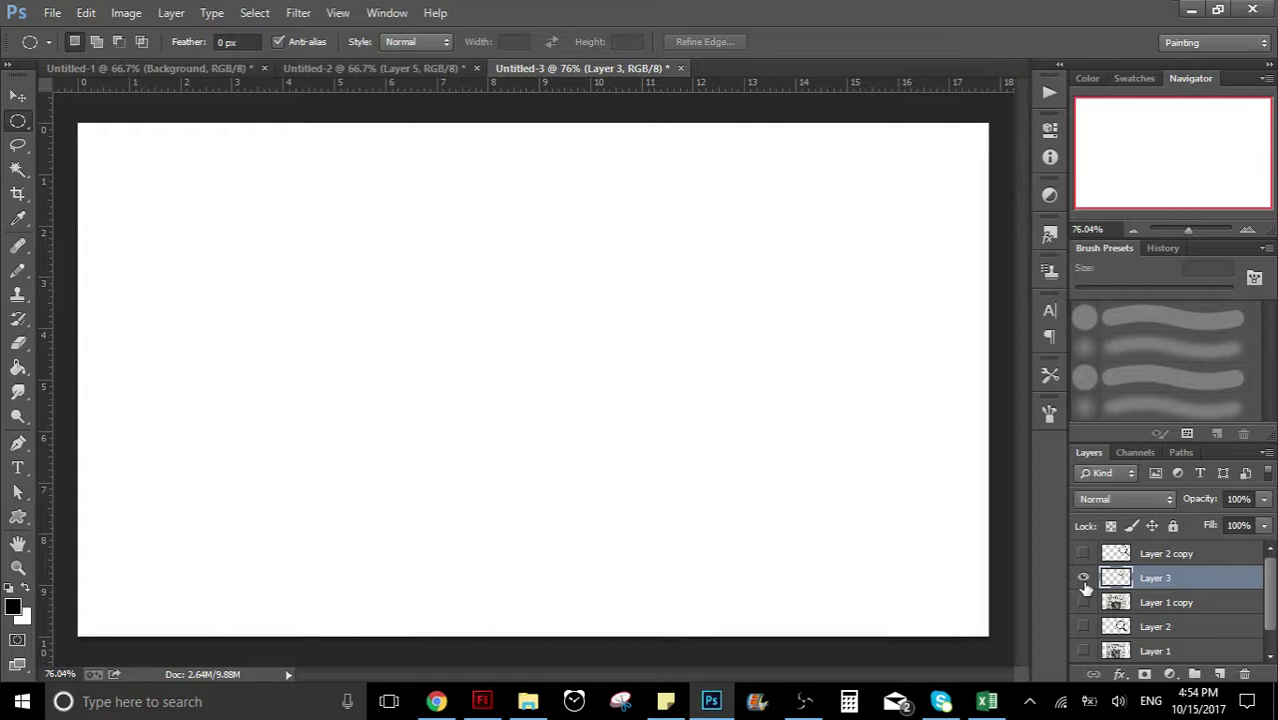
click(1084, 580)
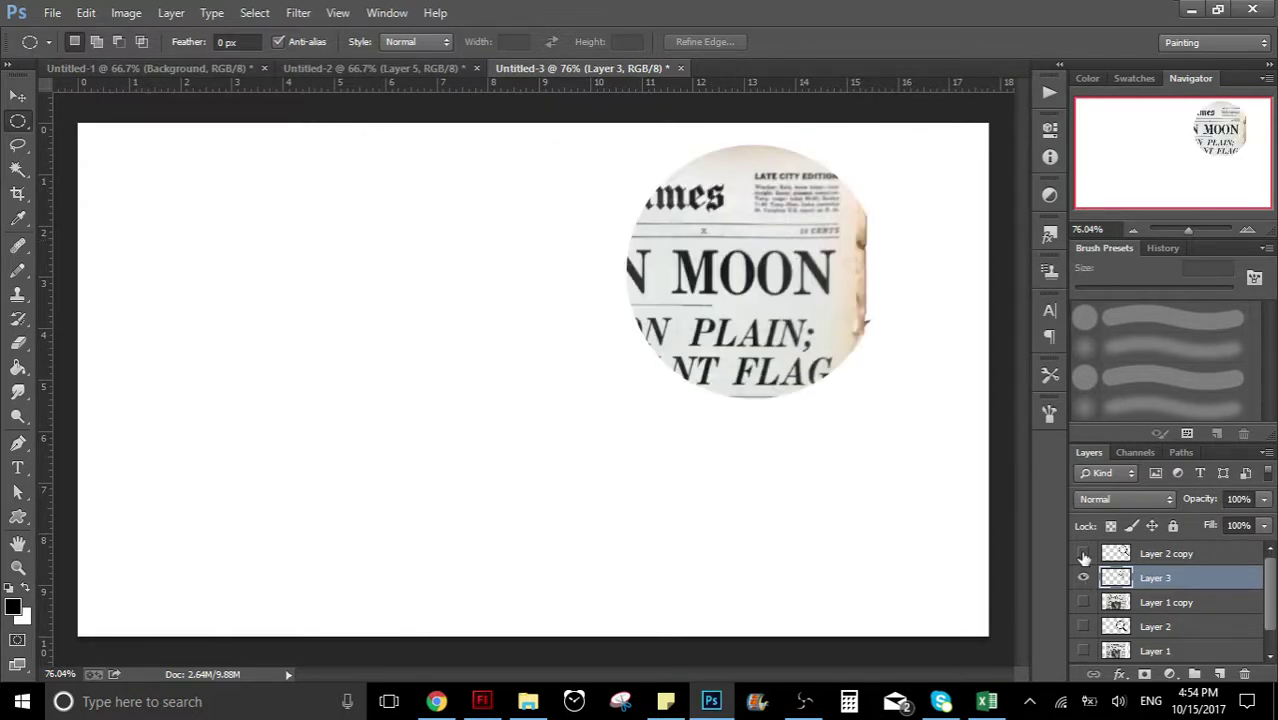
click(1084, 555)
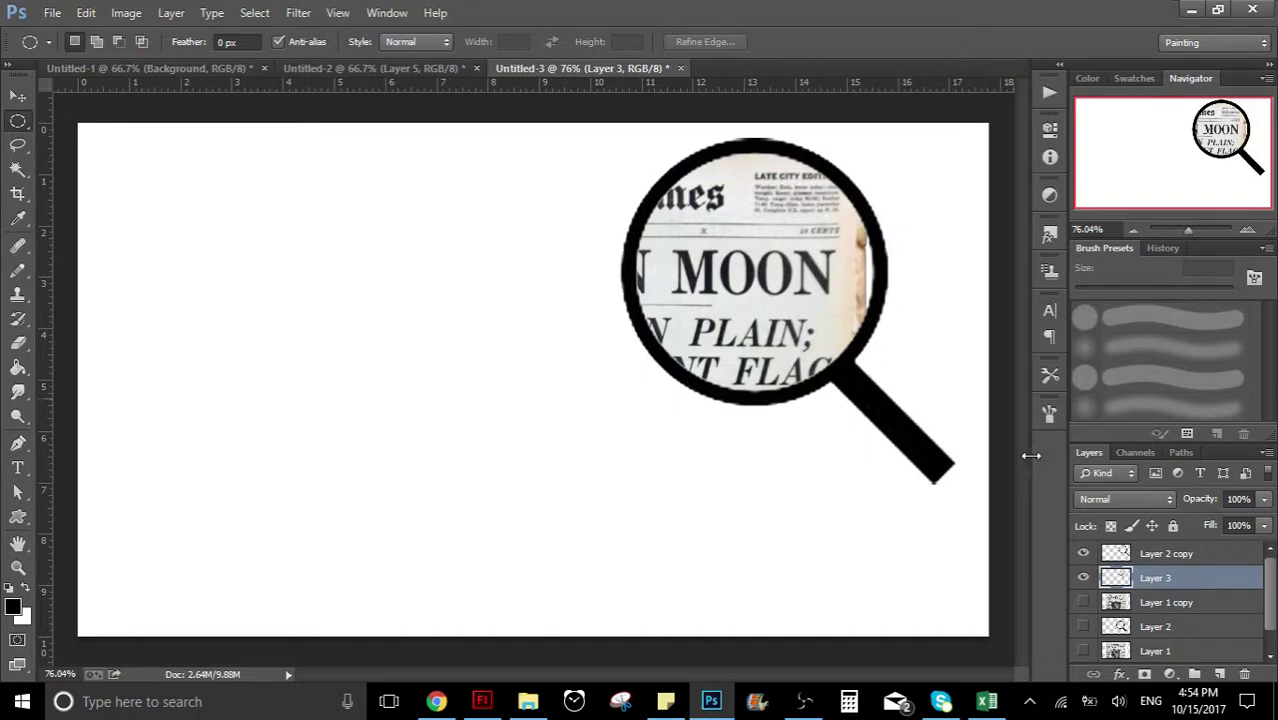
click(1084, 602)
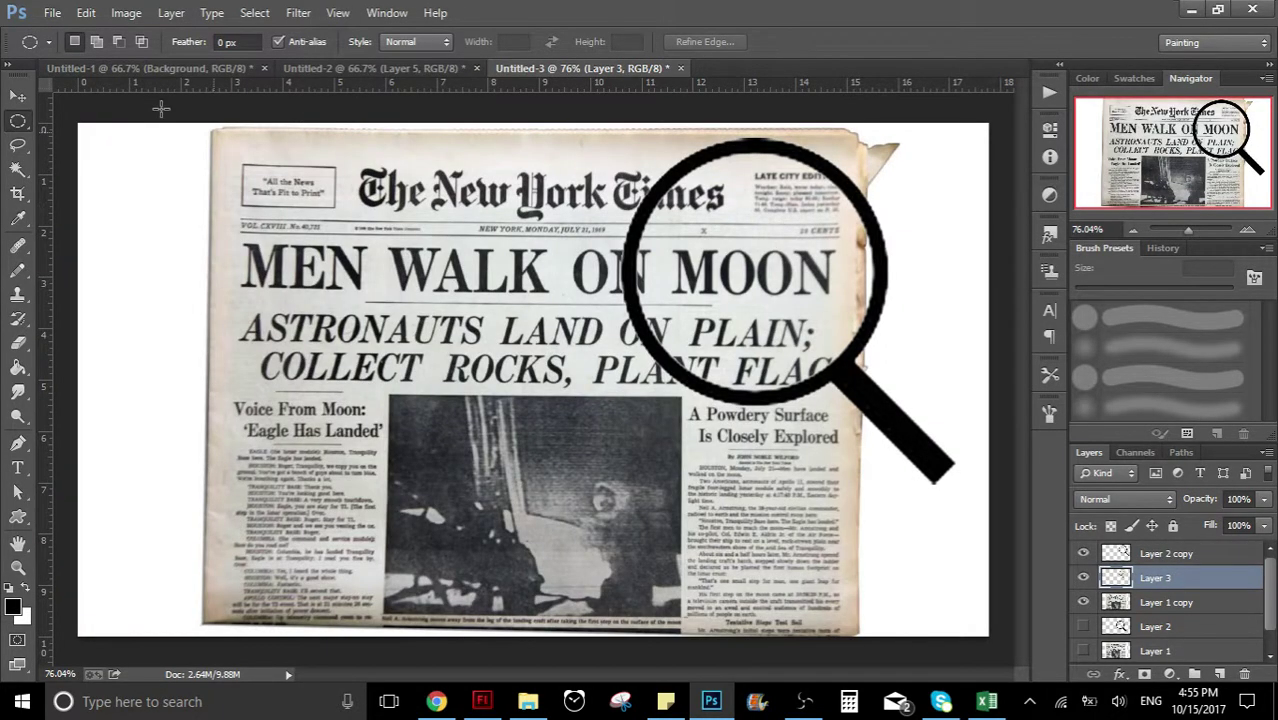
click(17, 96)
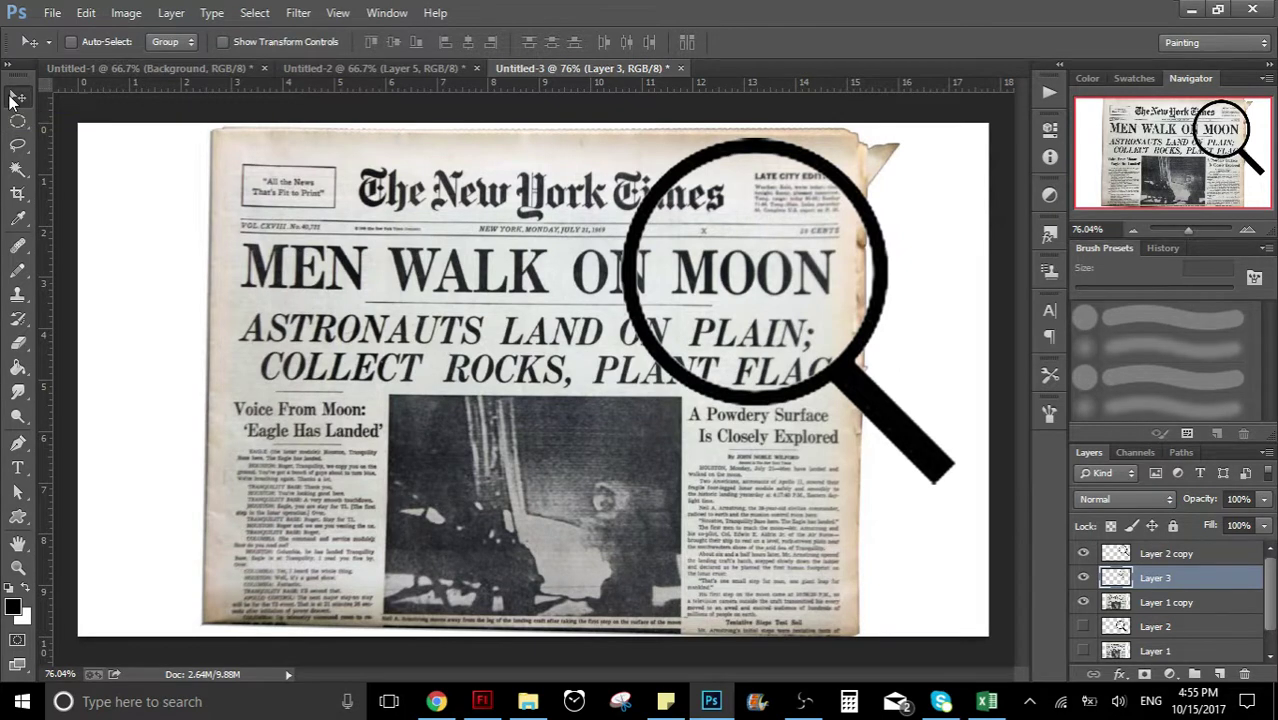
Scale the circular Layer 3 crop up to about 137.64% with Free Transform
key(ctrl+t)
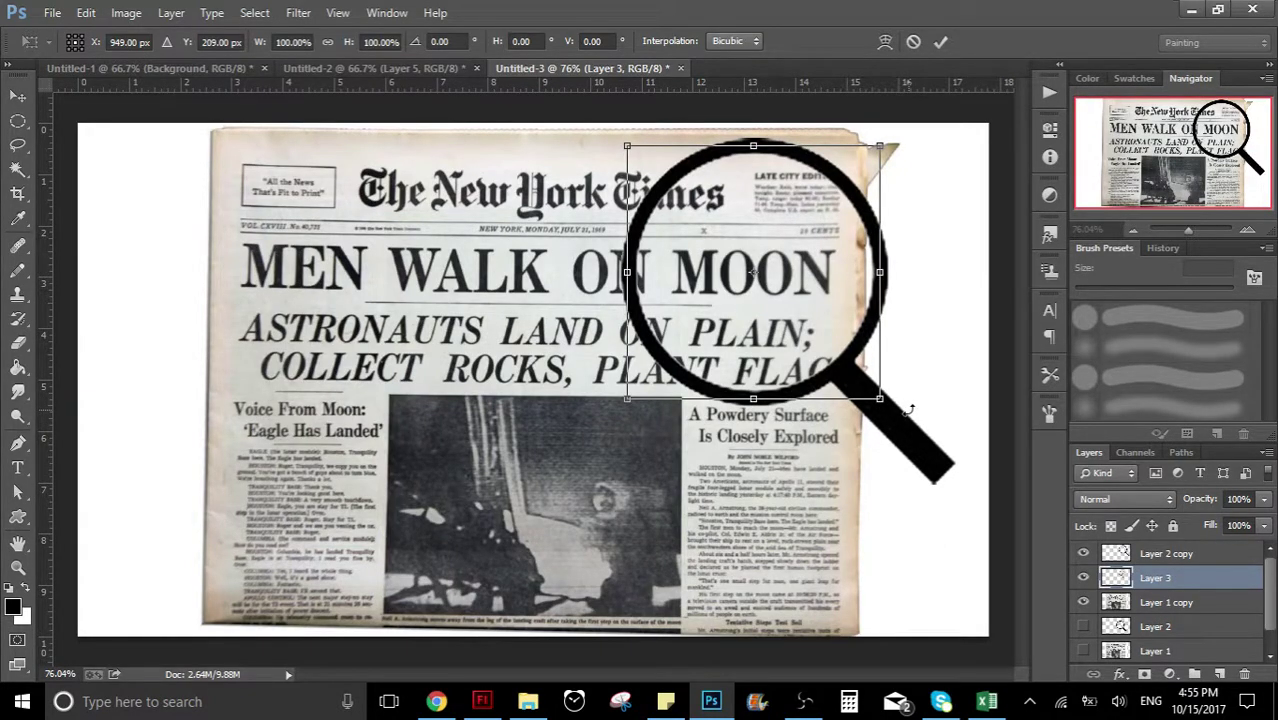
drag(910, 410, 928, 450)
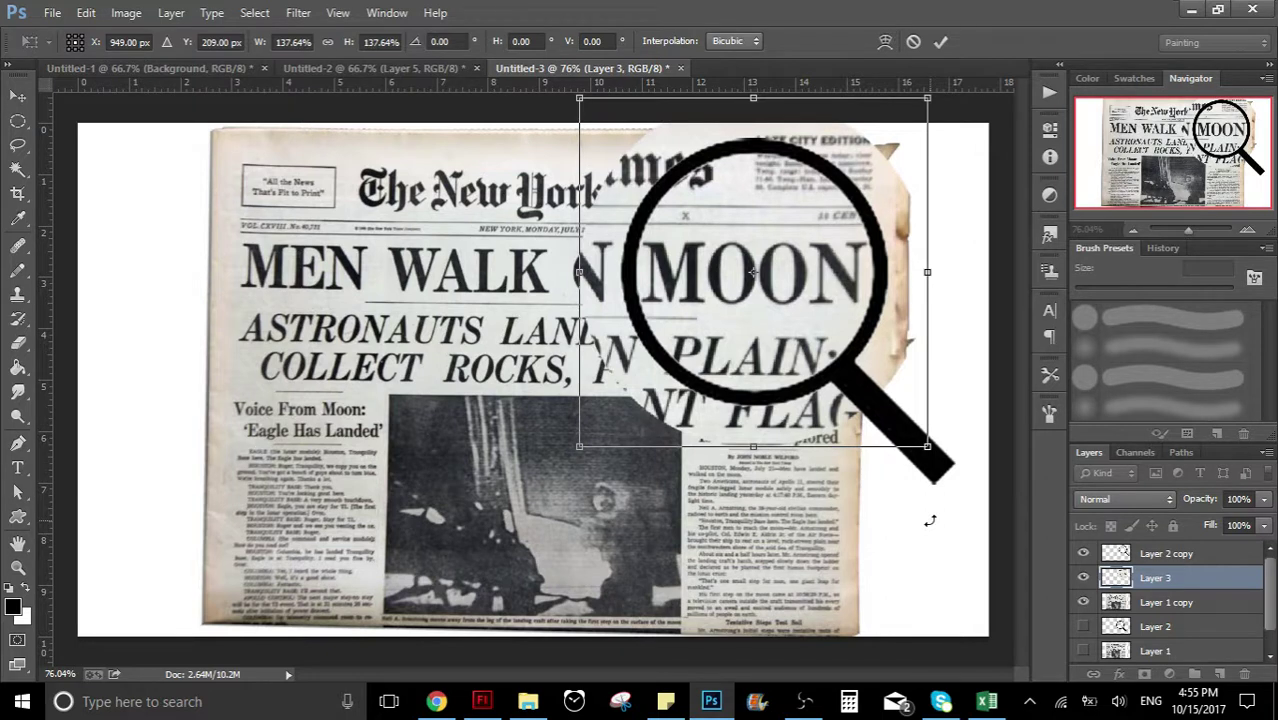
key(Return)
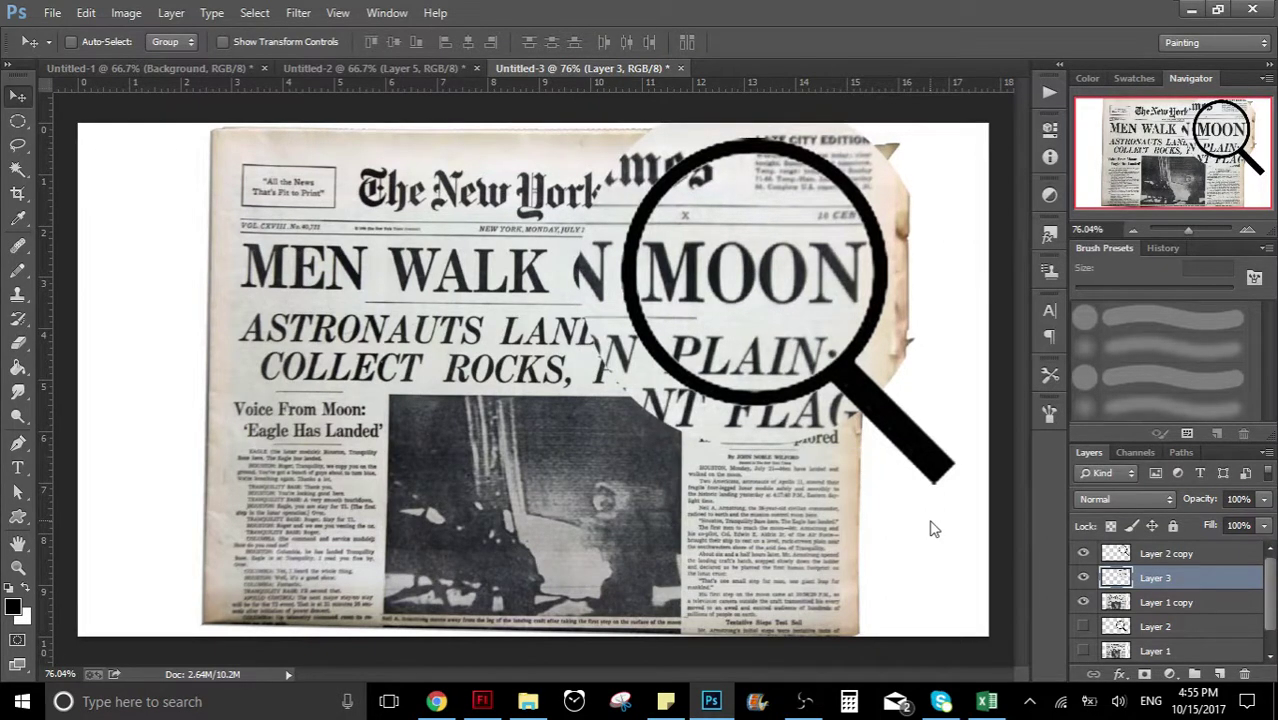
Hide the full newspaper page, leaving the magnifier over the enlarged MOON circle on white
click(1083, 553)
click(1083, 602)
click(1084, 603)
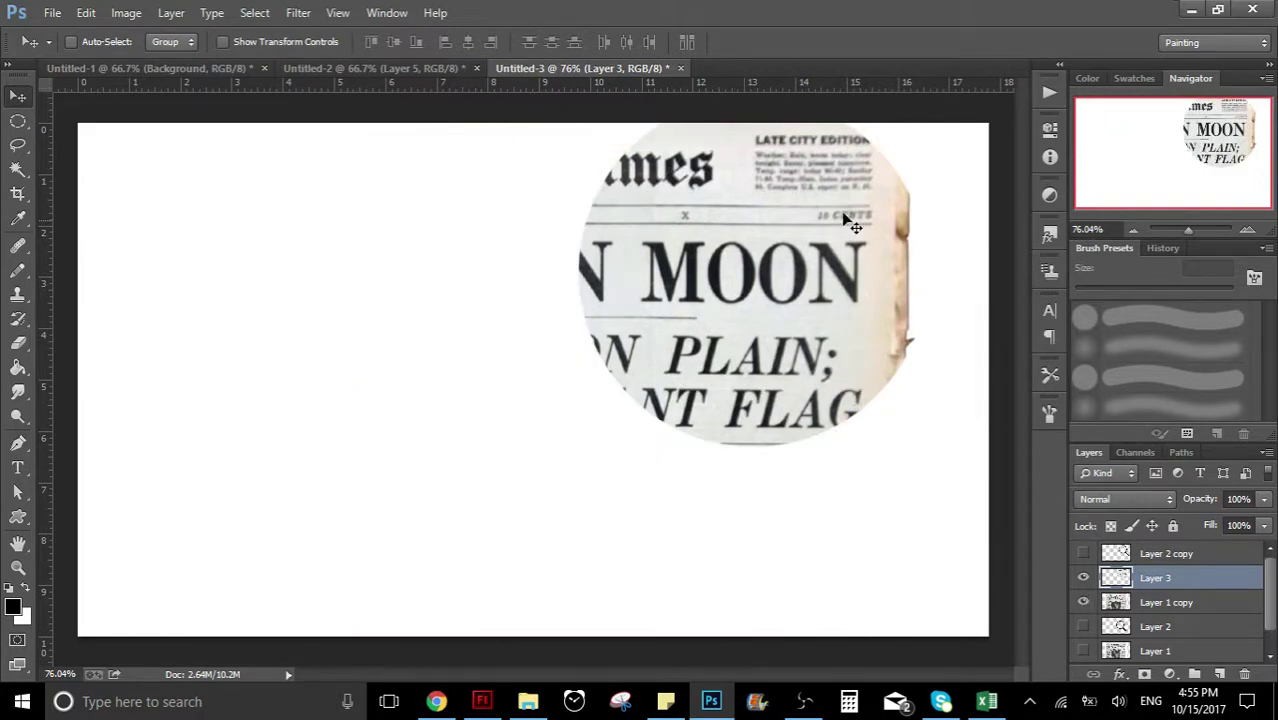
click(1083, 553)
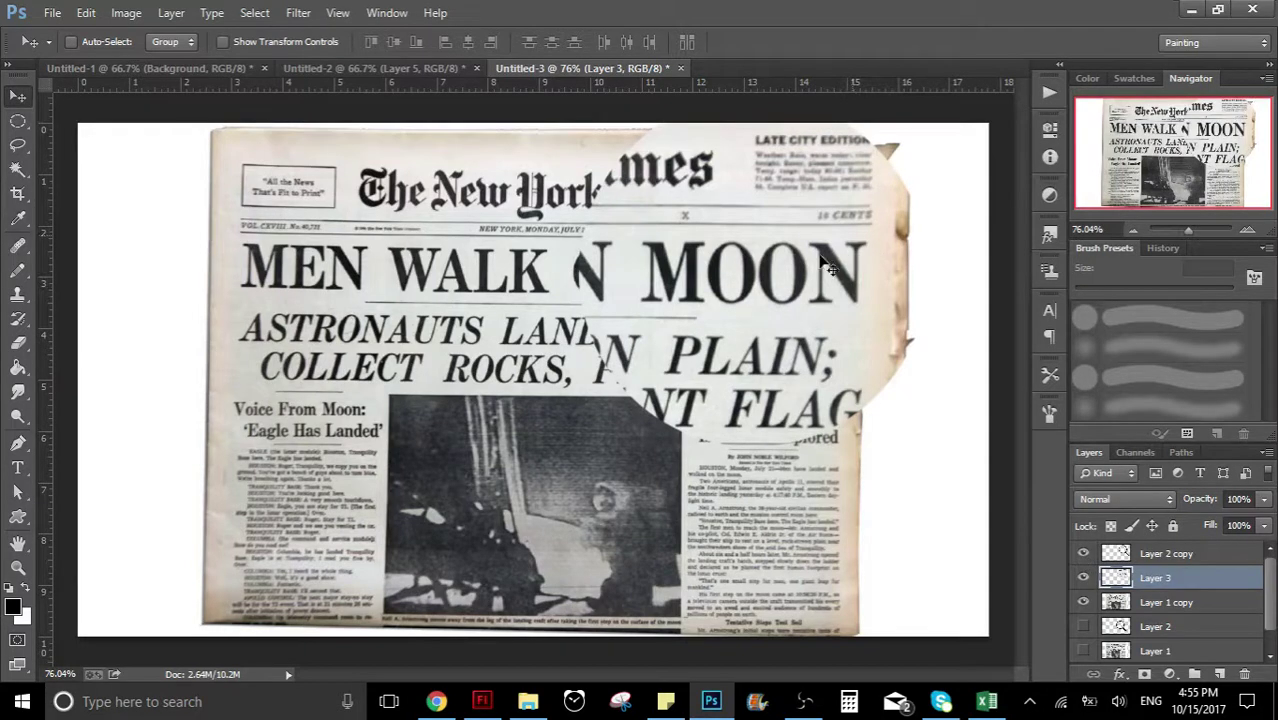
click(1084, 602)
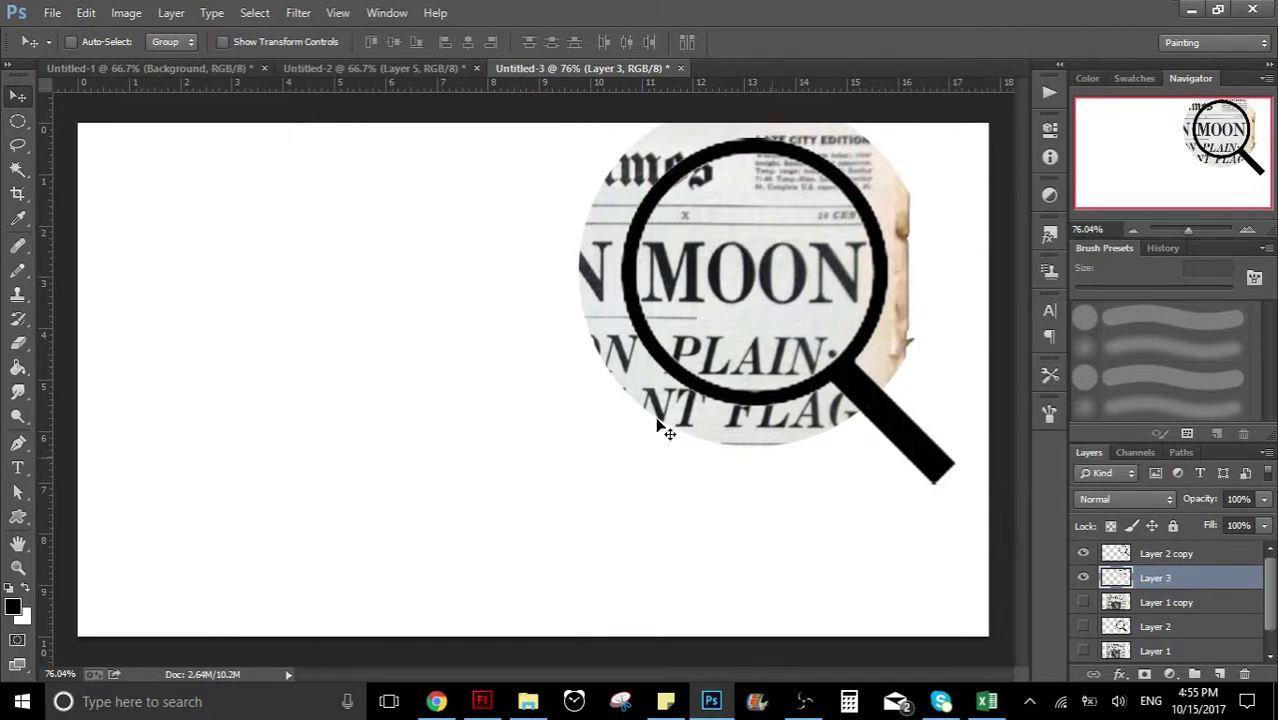
click(18, 120)
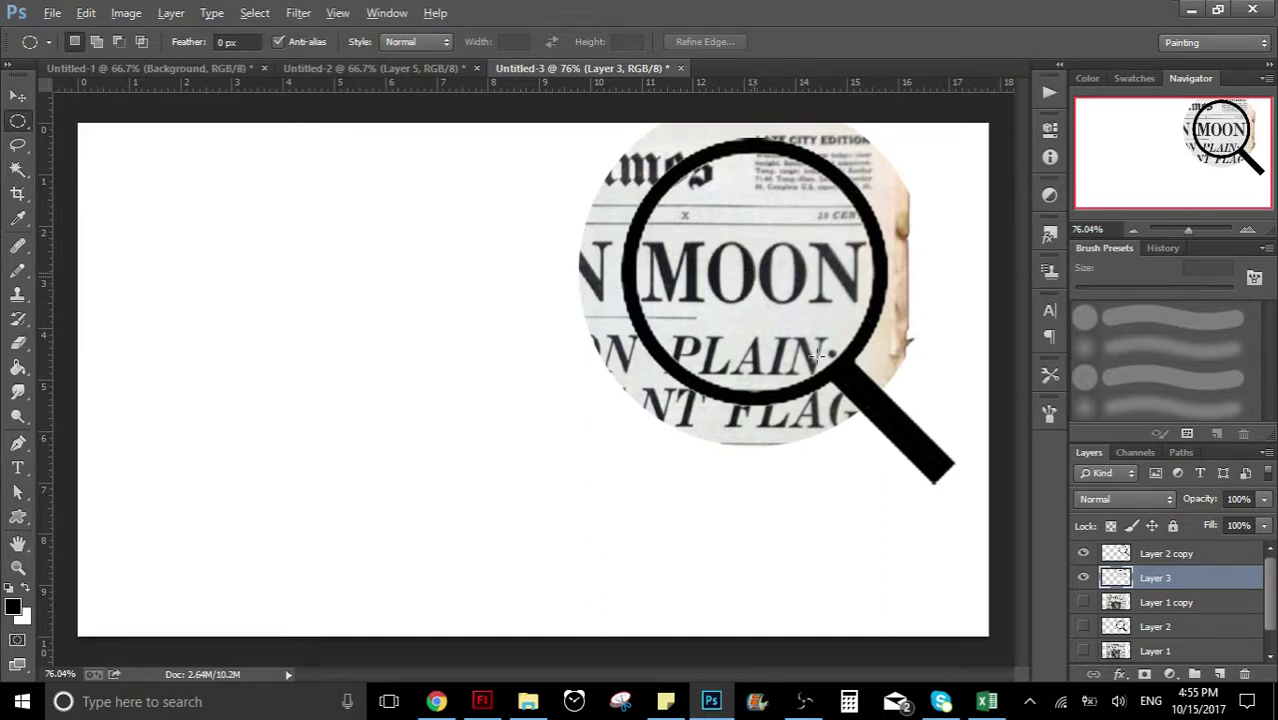
Copy the circular area inside the lens to Layer 4 and delete the old Layer 3
drag(628, 145, 884, 398)
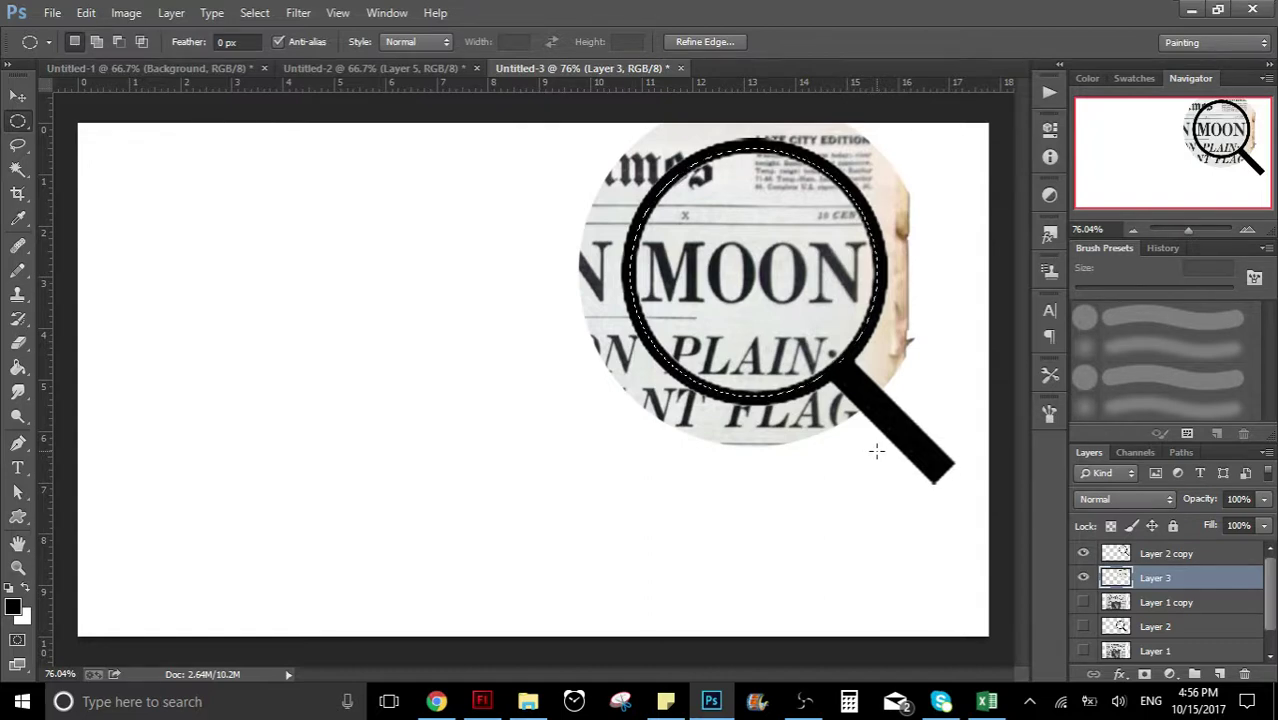
key(ctrl+j)
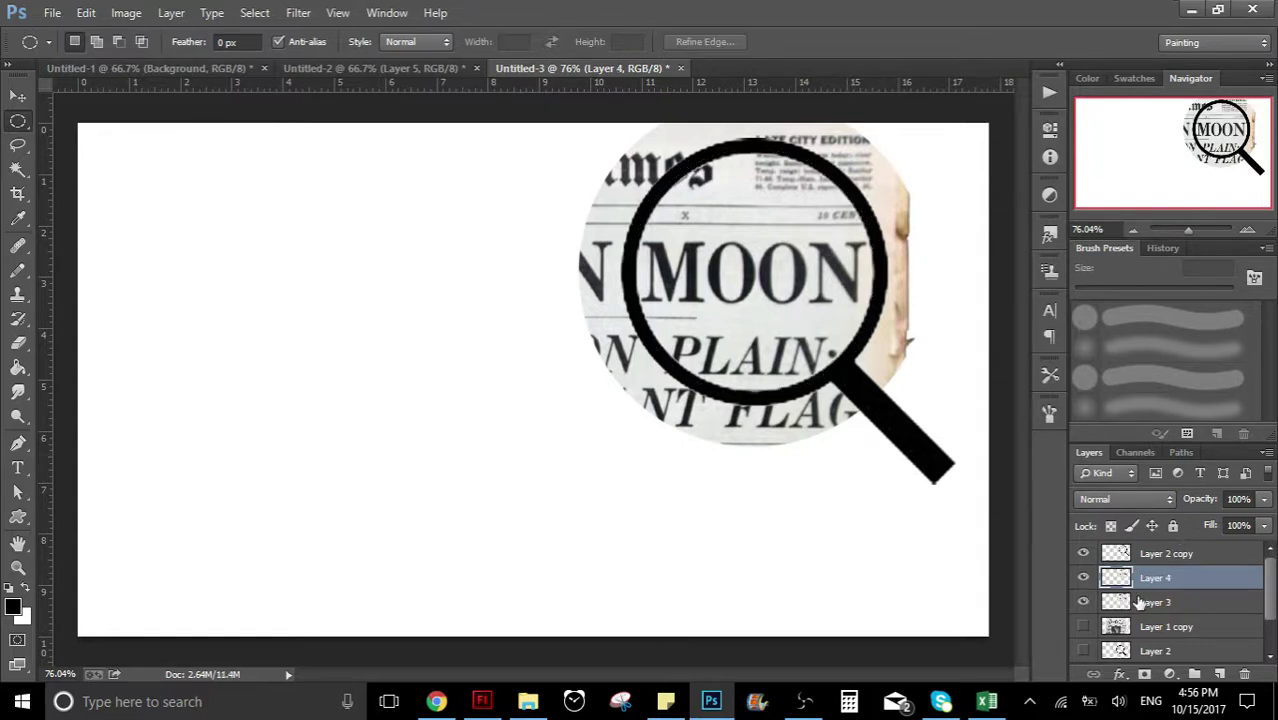
click(1150, 602)
click(1083, 577)
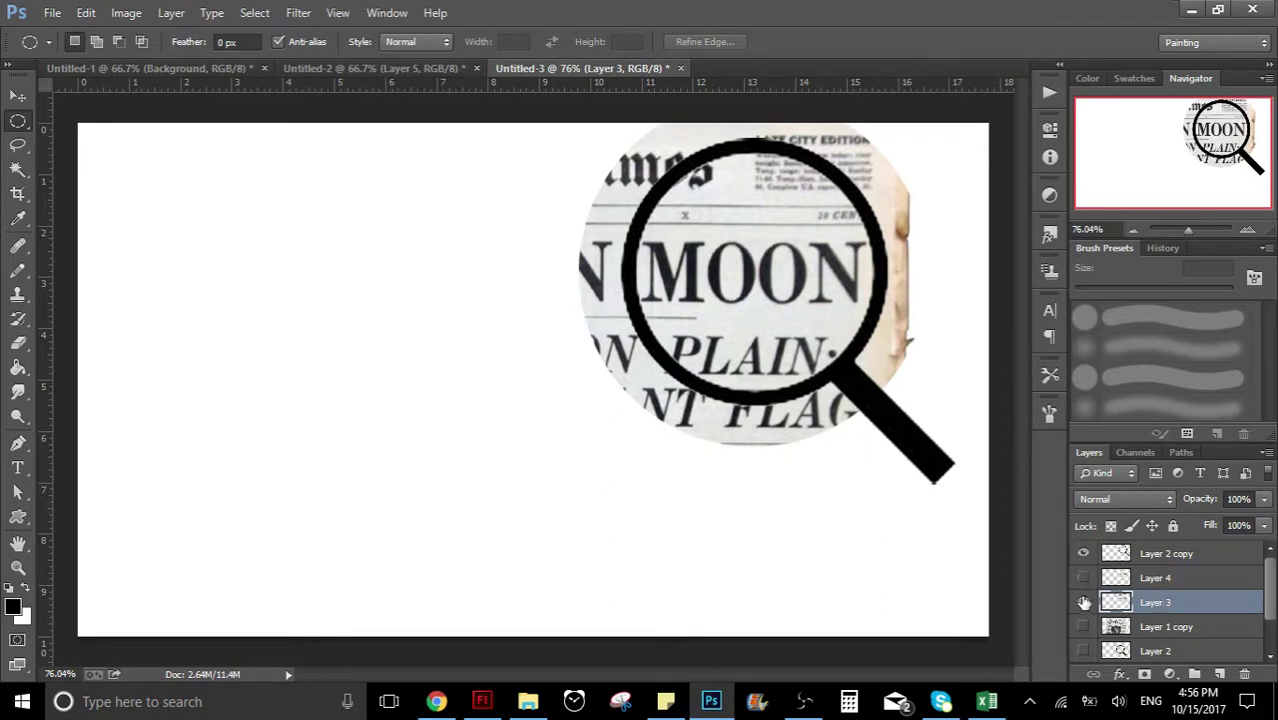
click(1083, 602)
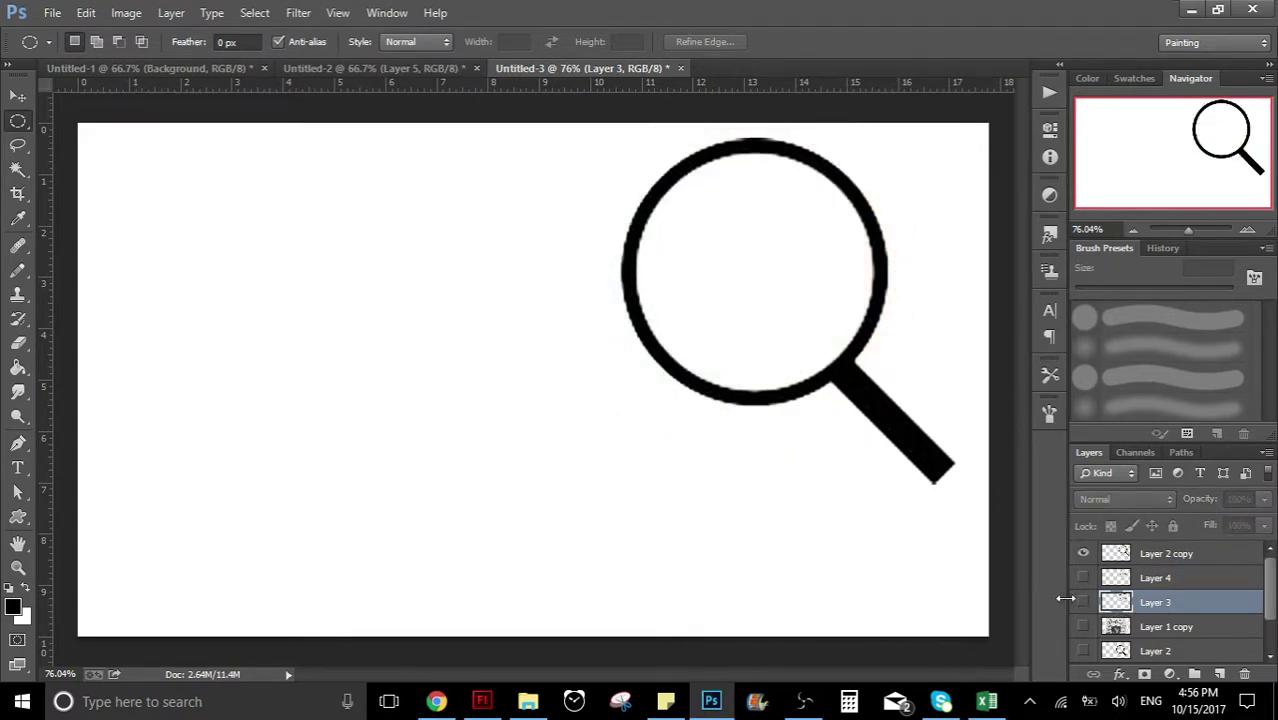
click(1083, 602)
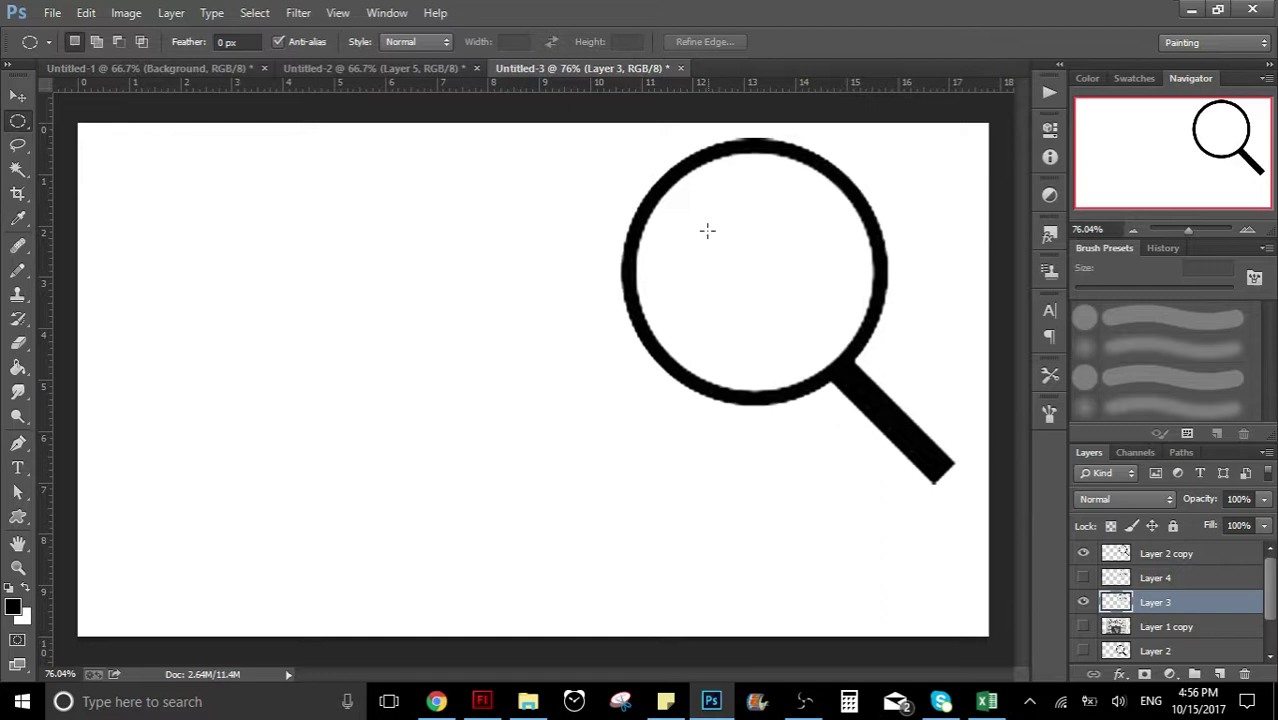
key(Delete)
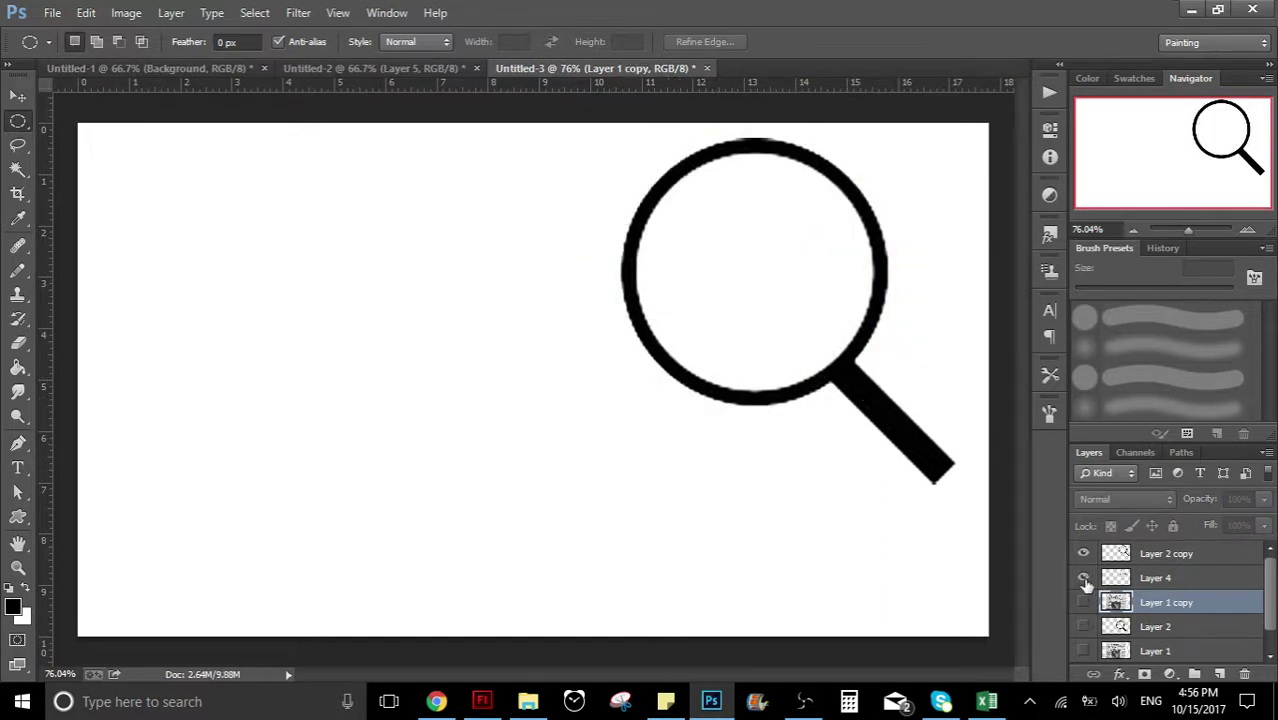
Show Layer 4, the magnifier and the full newspaper page together
click(1084, 580)
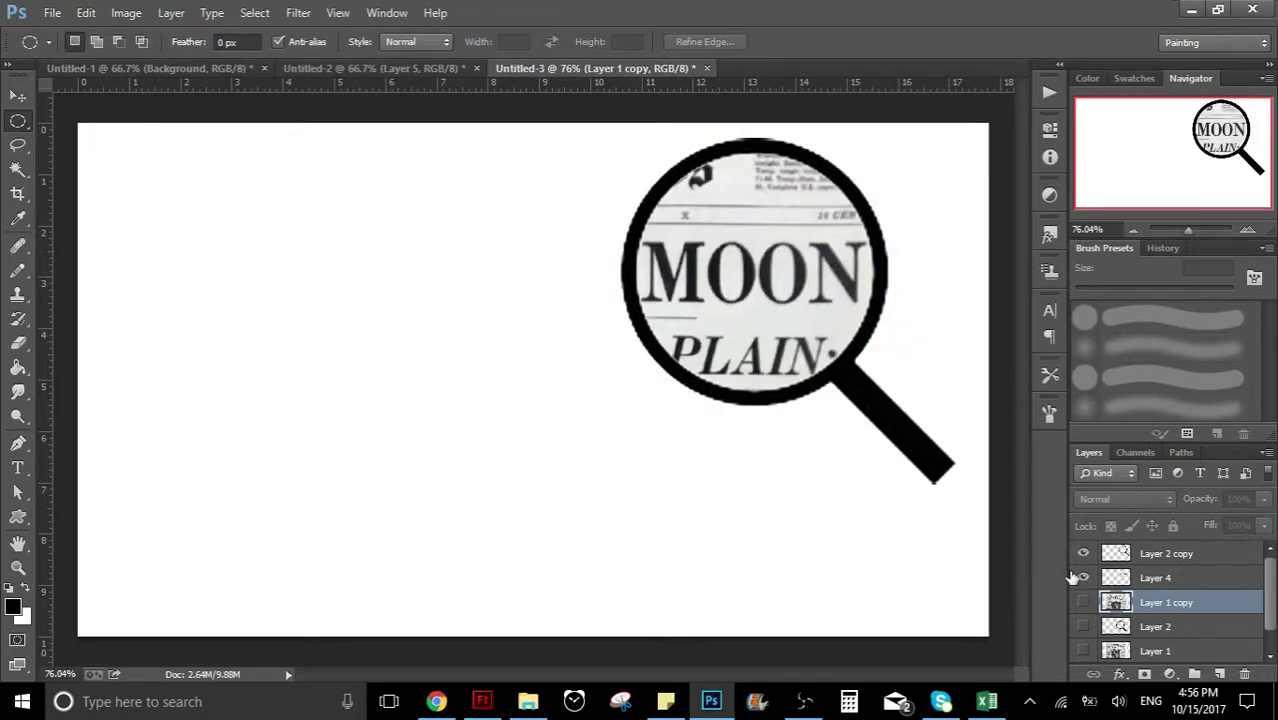
click(1083, 553)
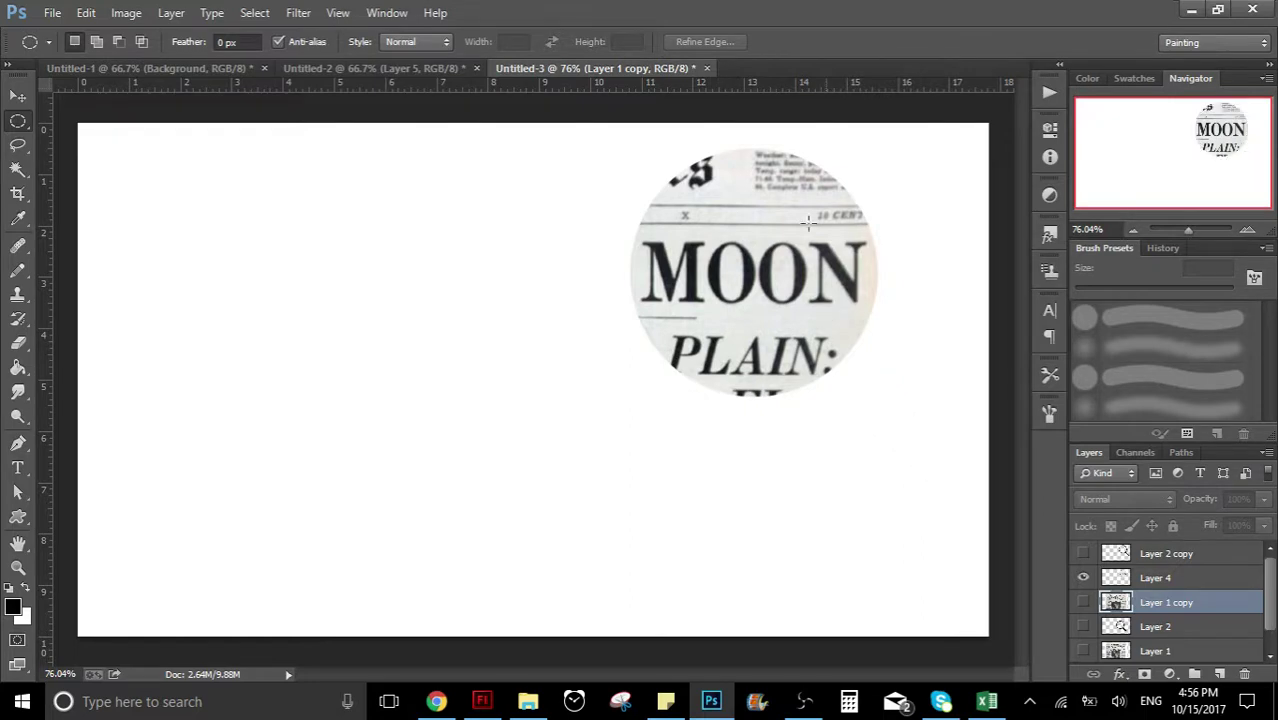
click(1083, 578)
click(1083, 602)
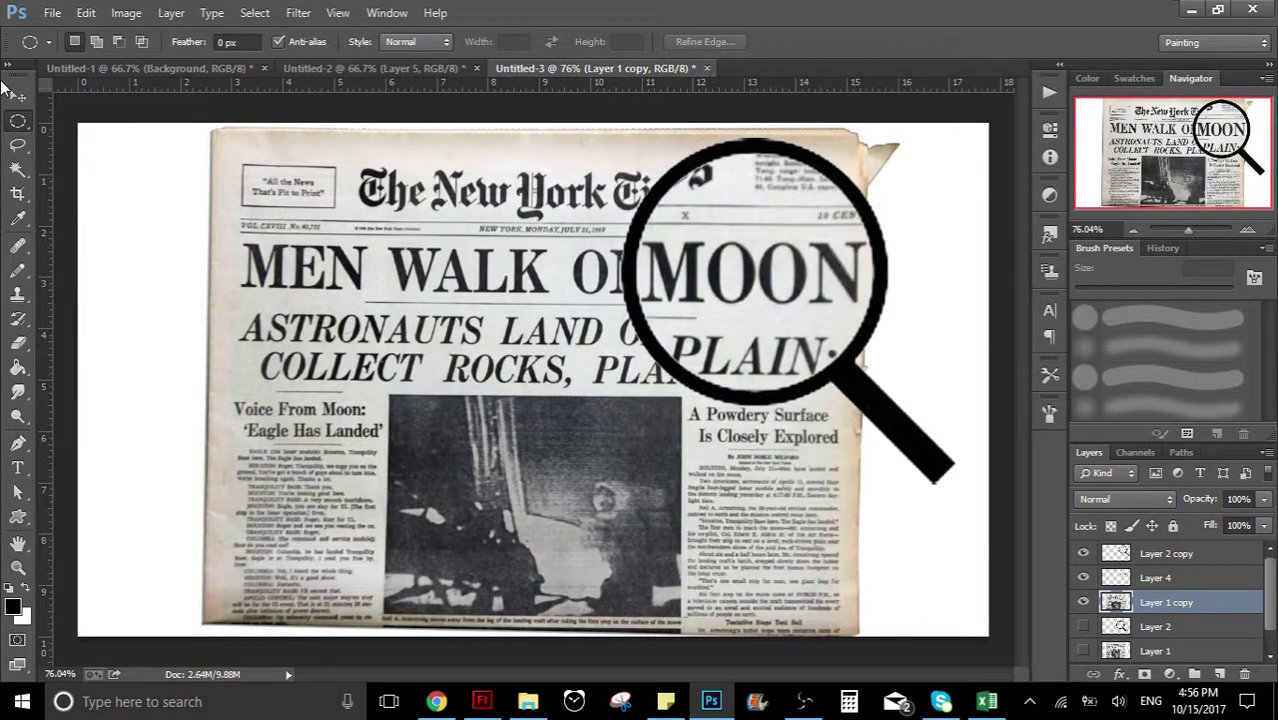
click(17, 95)
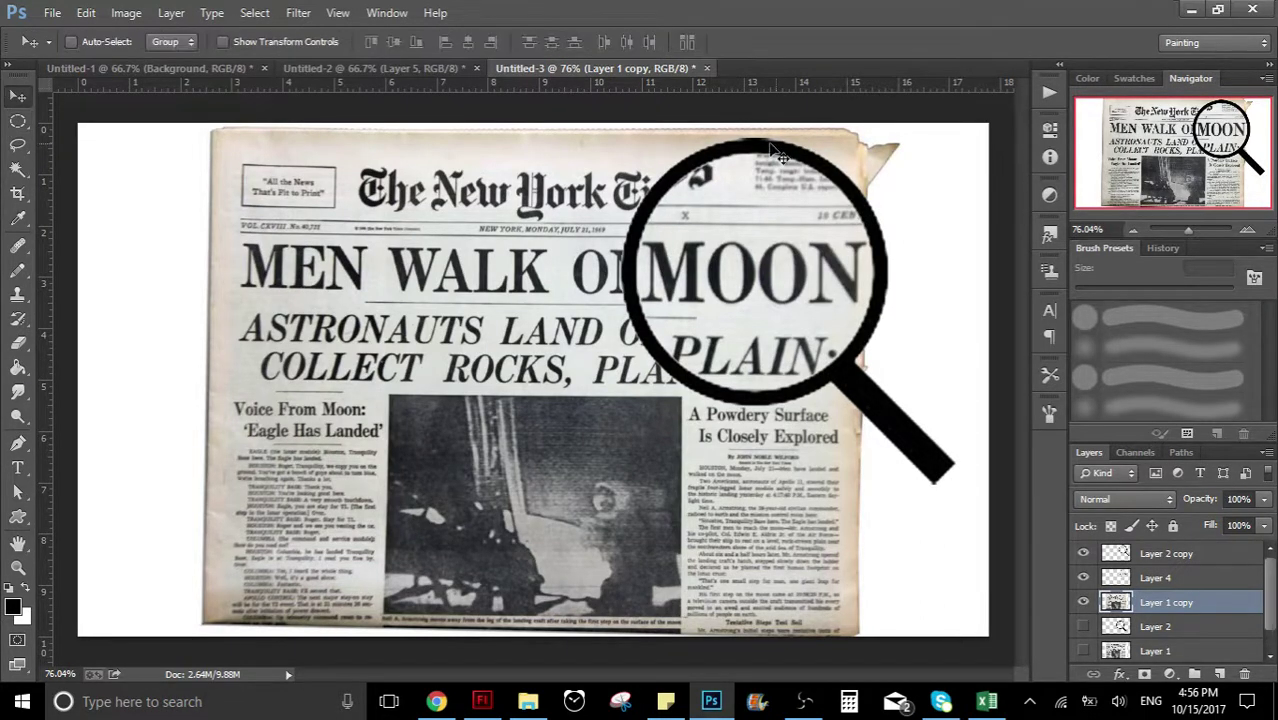